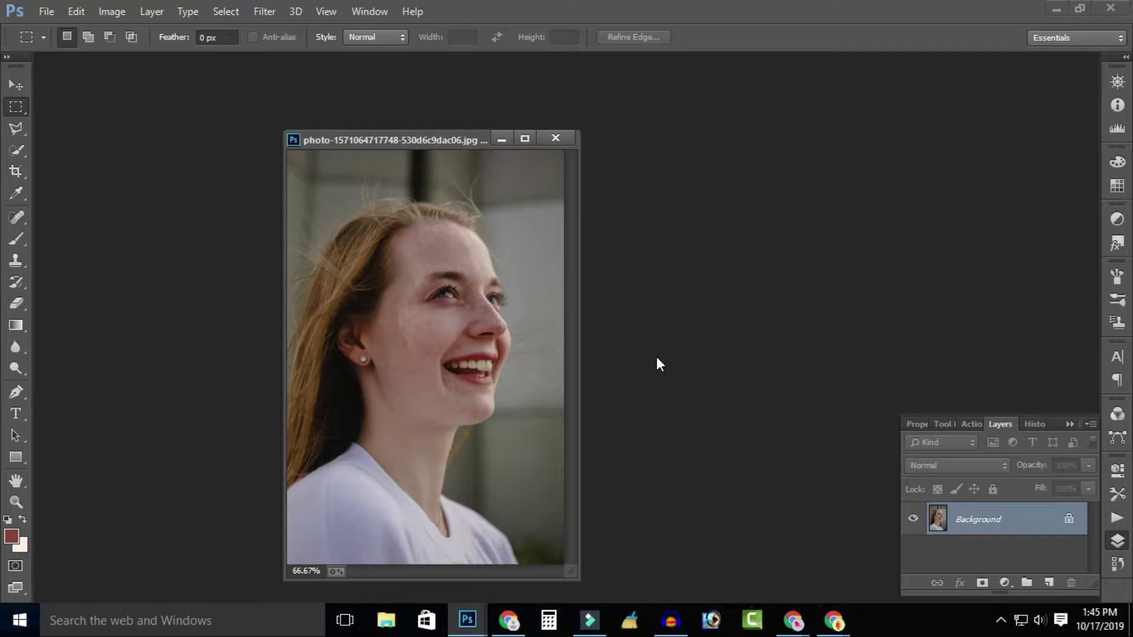
Switch to Full Screen Mode so the freckled portrait fills the display.
left_click(524, 138)
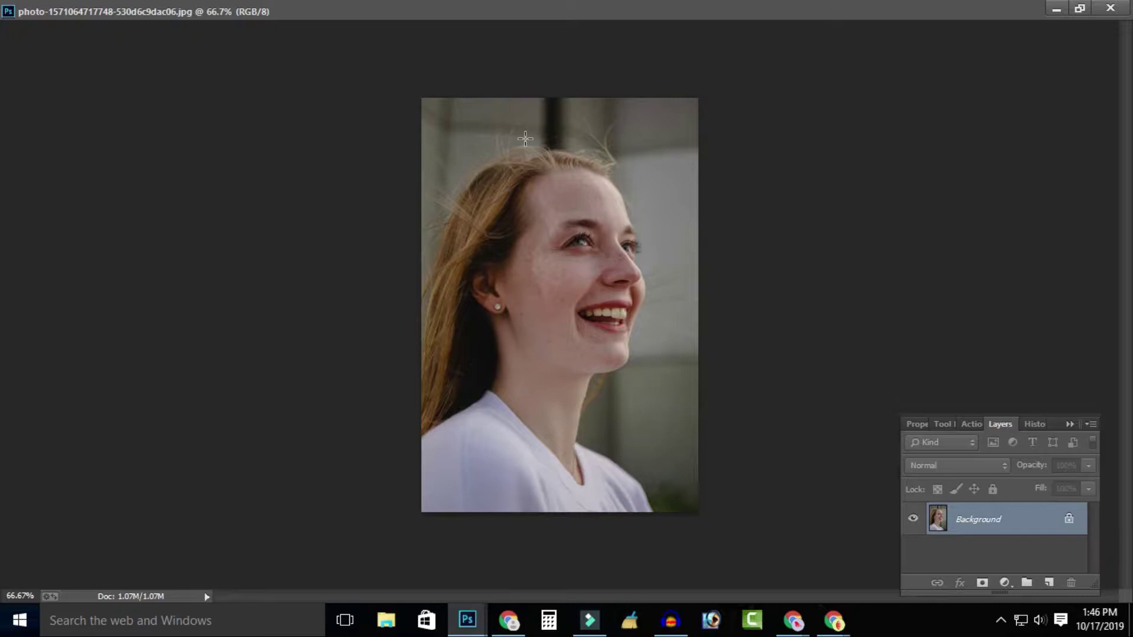
Zoom into the face to 300% and inspect the freckled skin.
left_click(1080, 9)
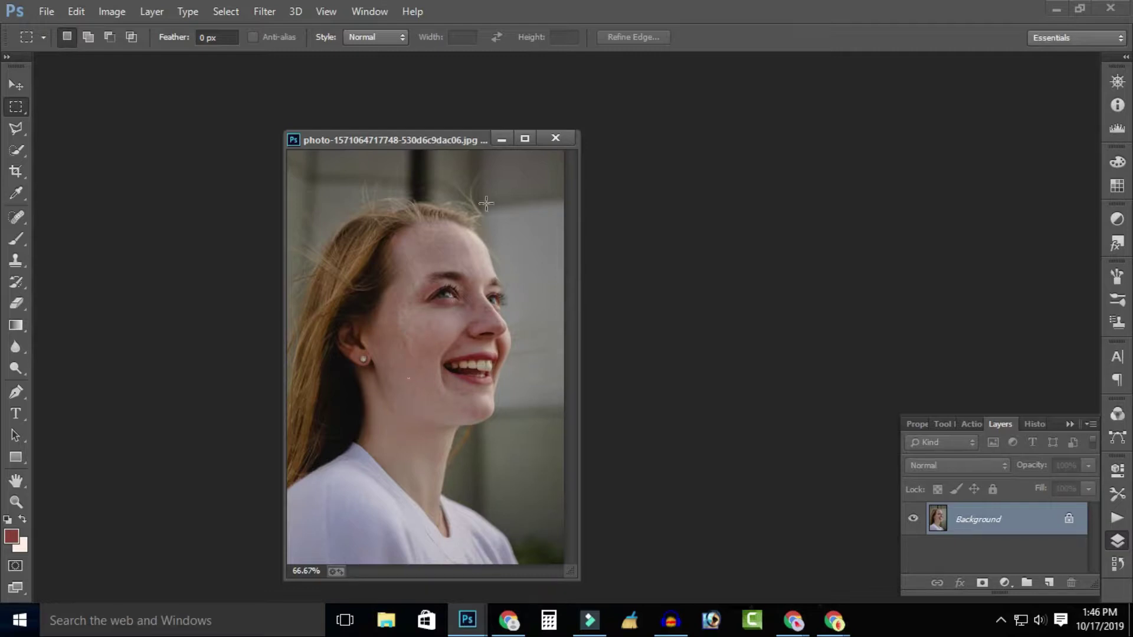
left_click(525, 139)
key("z")
left_click(567, 319)
left_click(570, 303)
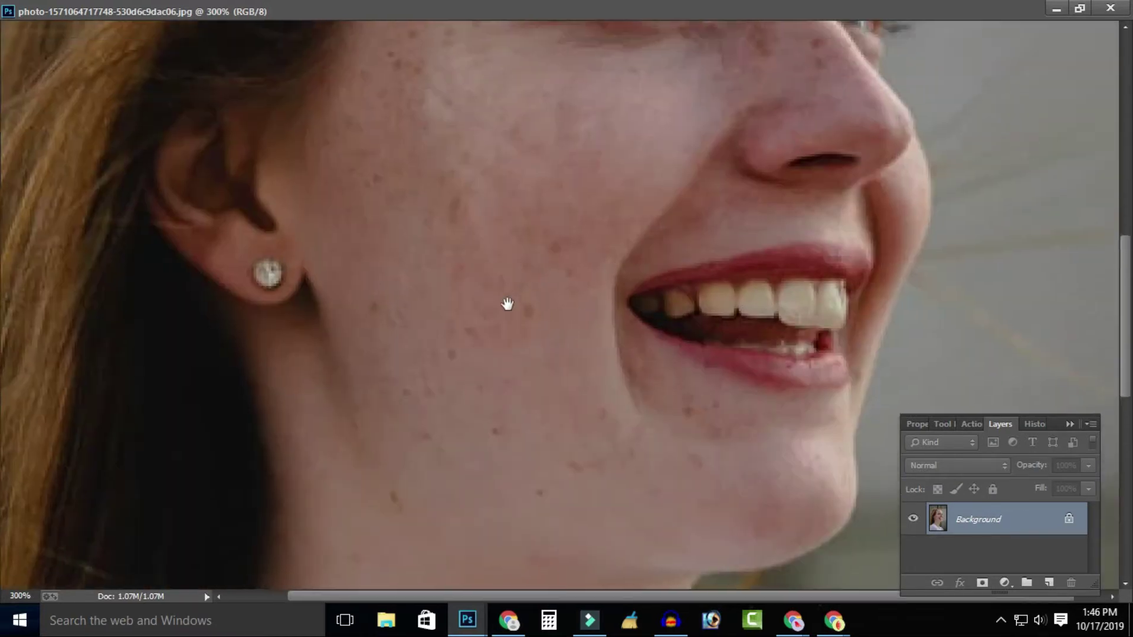
scroll(552, 109, "up", 5)
scroll(493, 278, "up", 2)
scroll(517, 301, "down", 2)
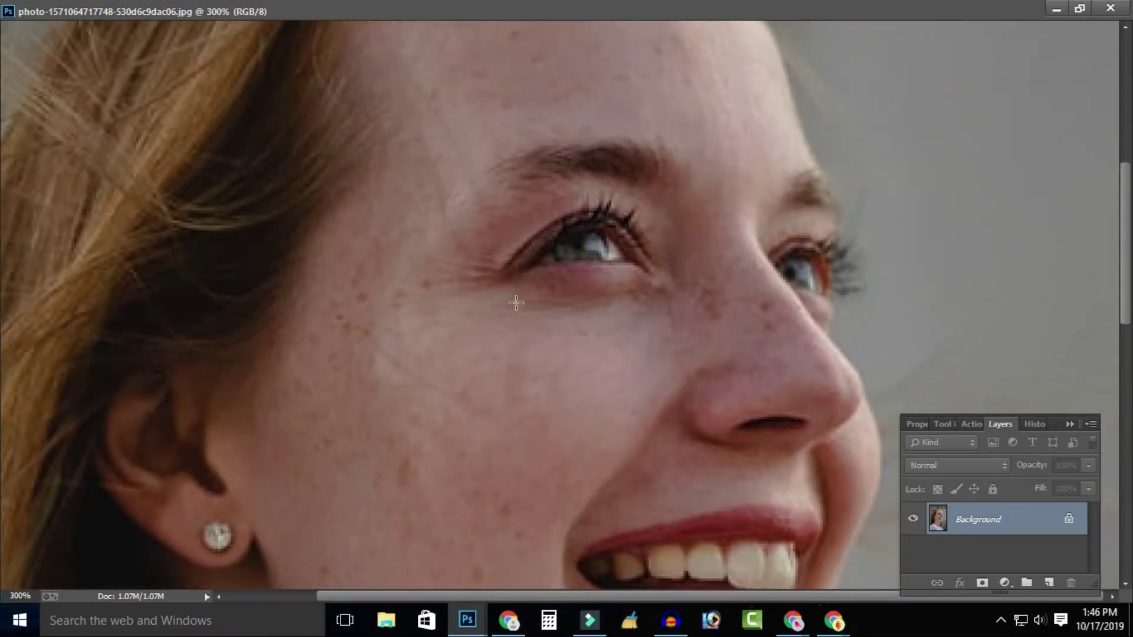
scroll(517, 301, "down", 3)
scroll(518, 301, "down", 3)
scroll(516, 302, "down", 4)
scroll(516, 302, "down", 2)
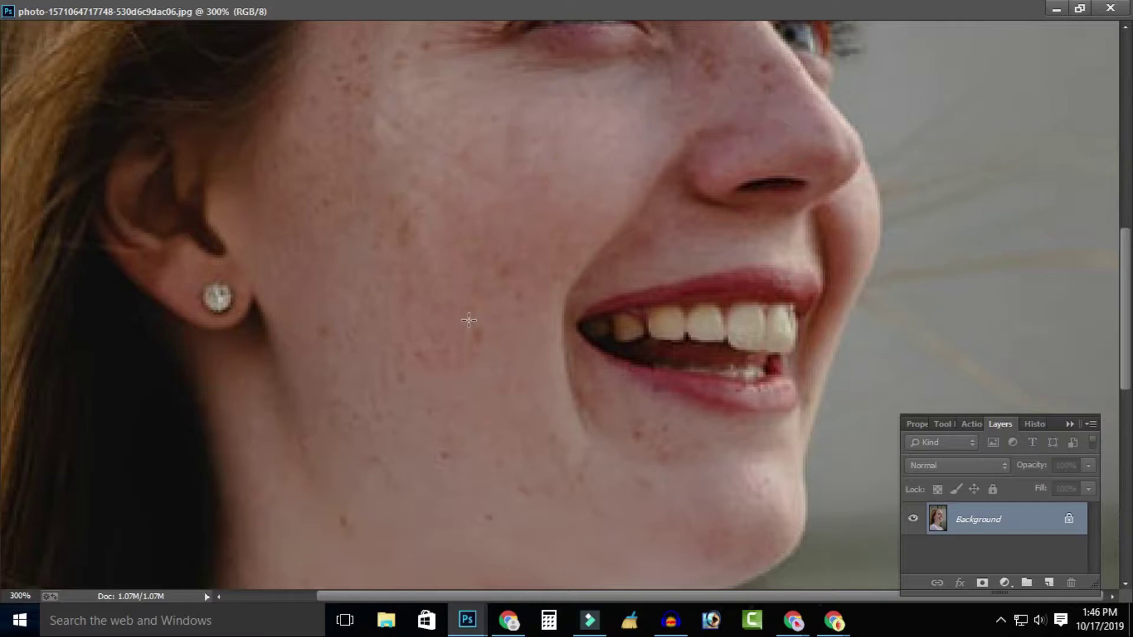
Zoom back out to 100% and return to the normal workspace.
key("ctrl+minus")
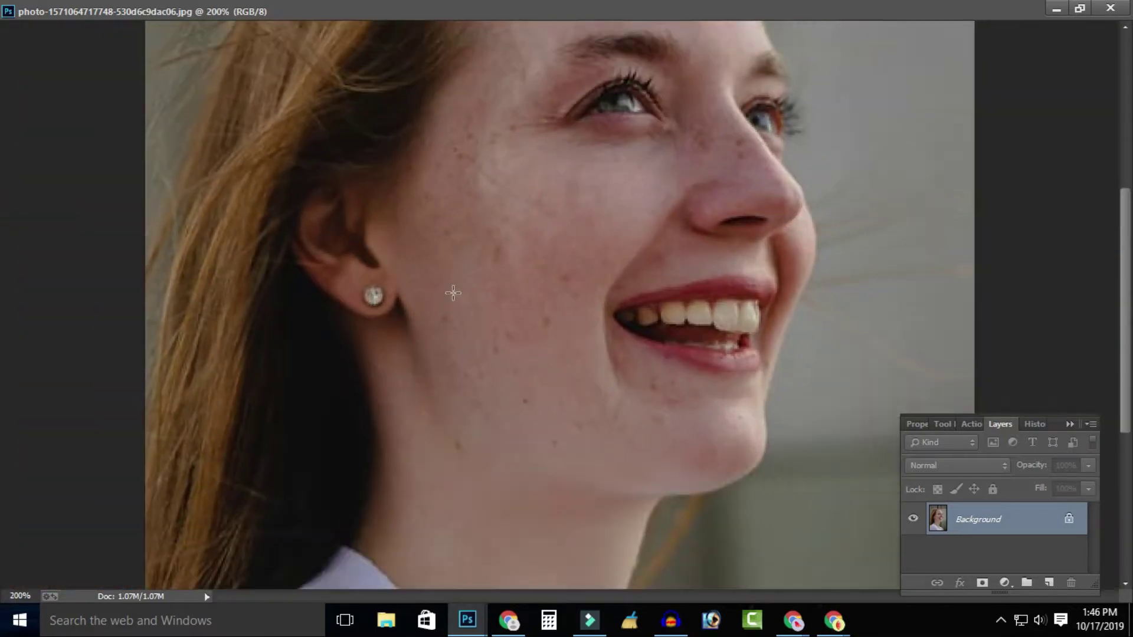
key("ctrl+minus")
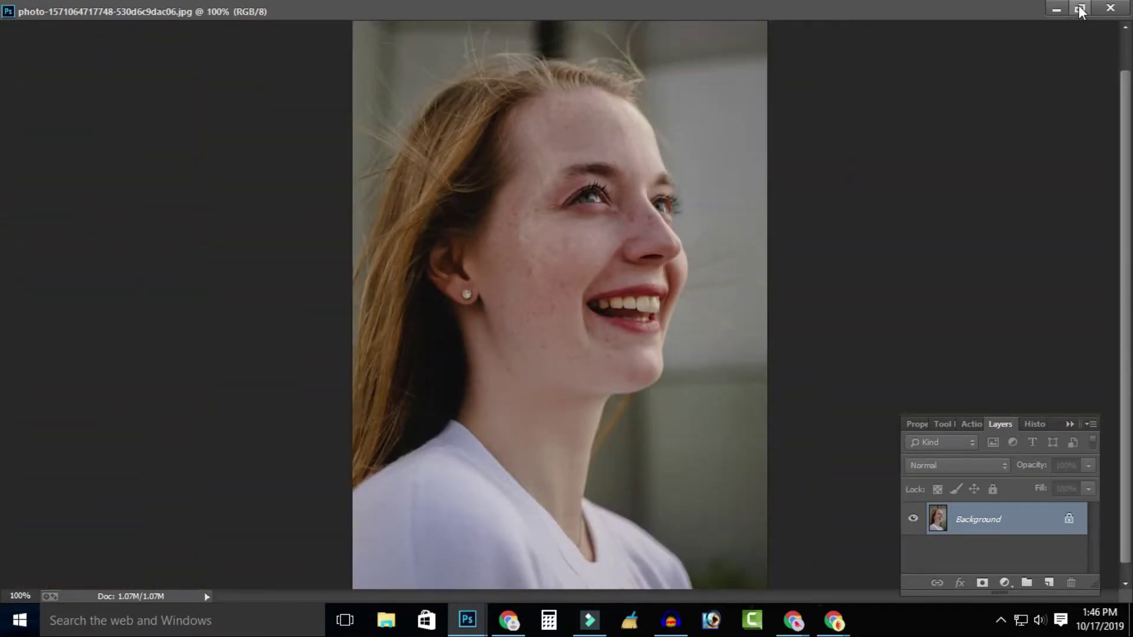
left_click(1080, 8)
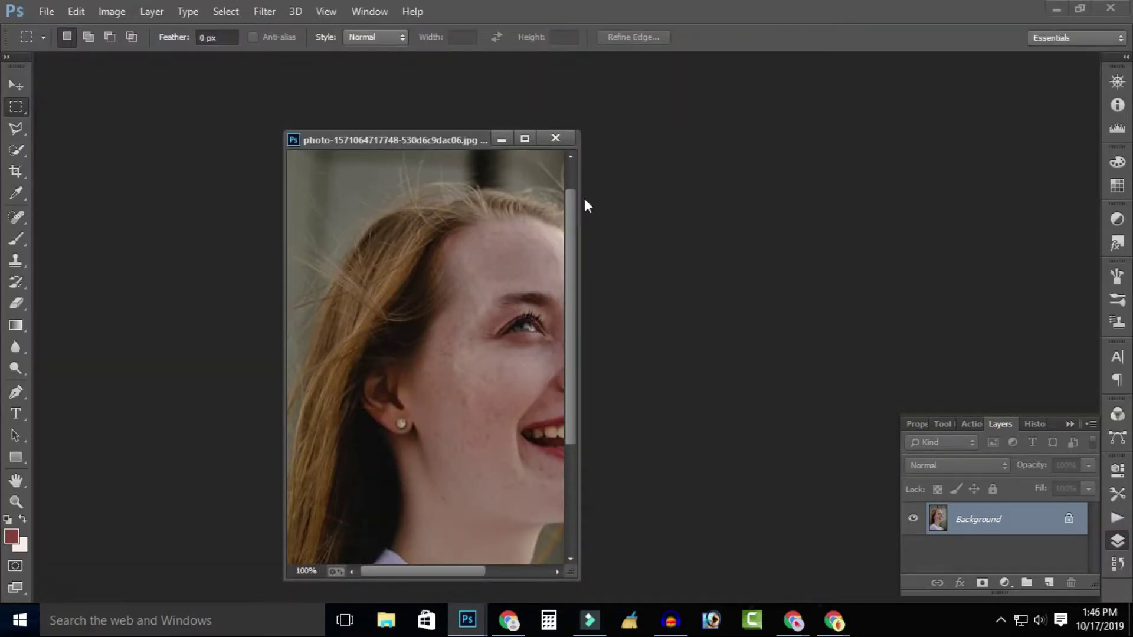
Widen the document window and switch to the Healing Brush Tool from the healing flyout.
left_click_drag(580, 176, 774, 177)
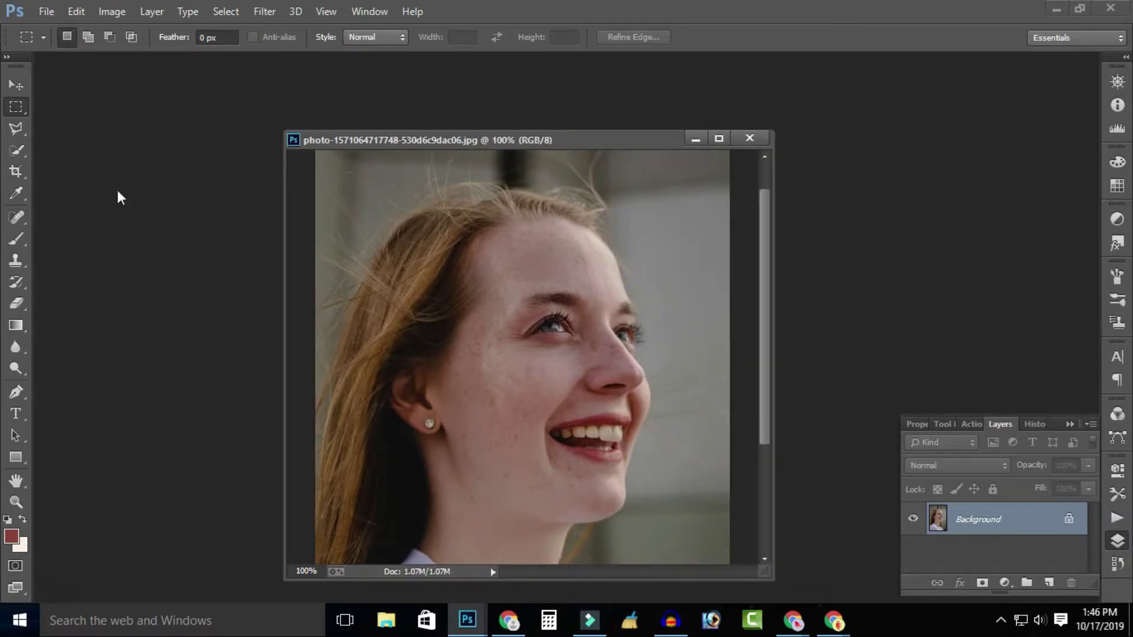
left_click(25, 224)
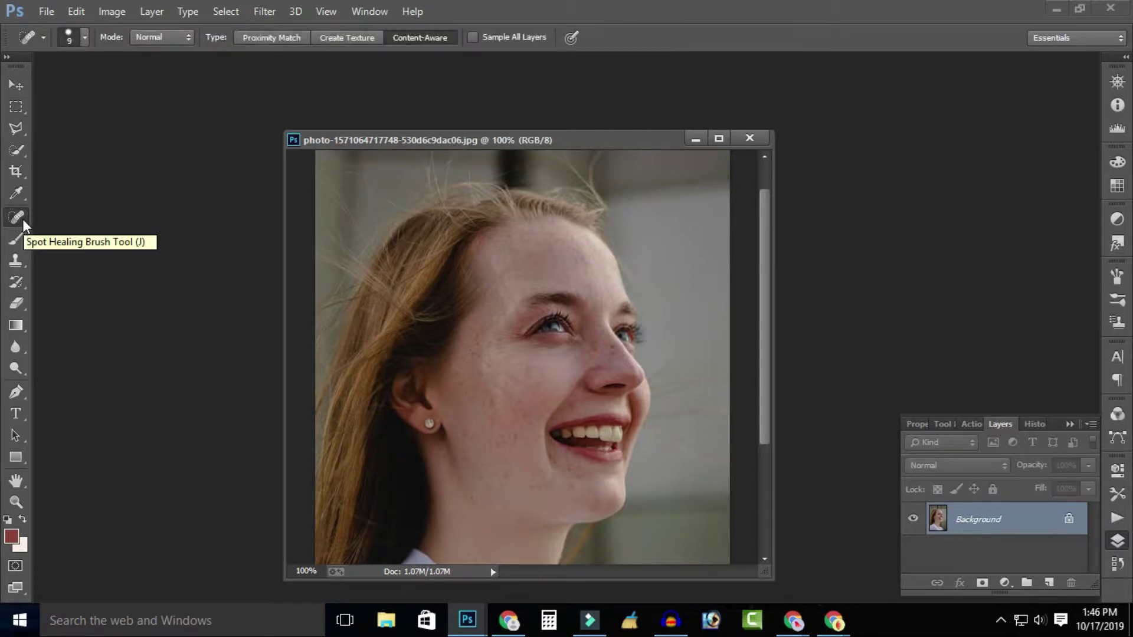
right_click(24, 224)
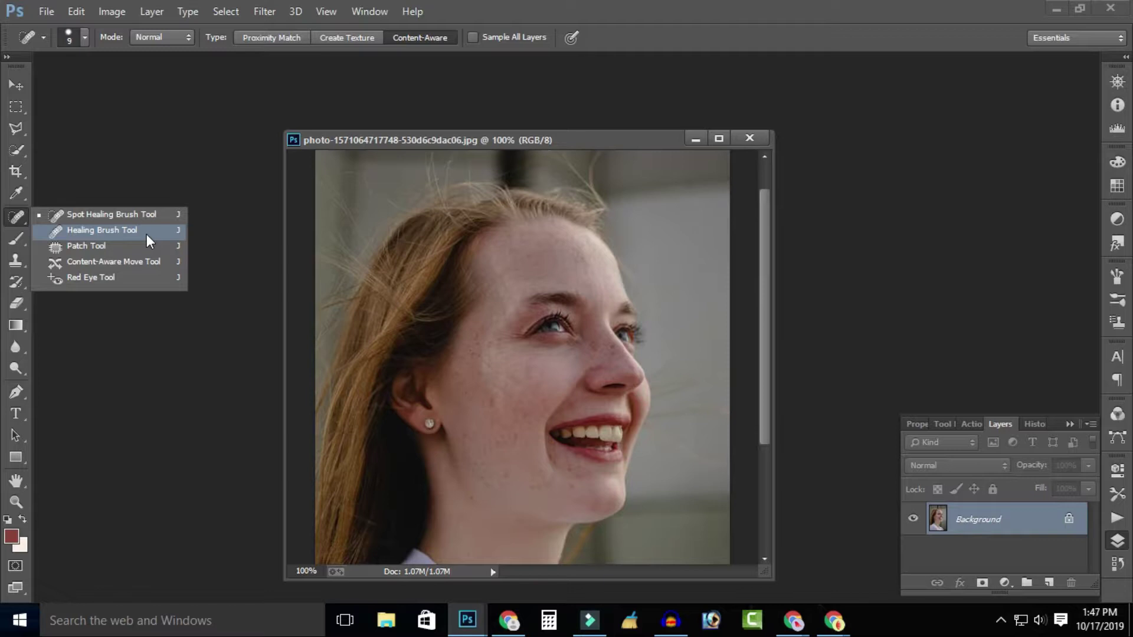
left_click(149, 238)
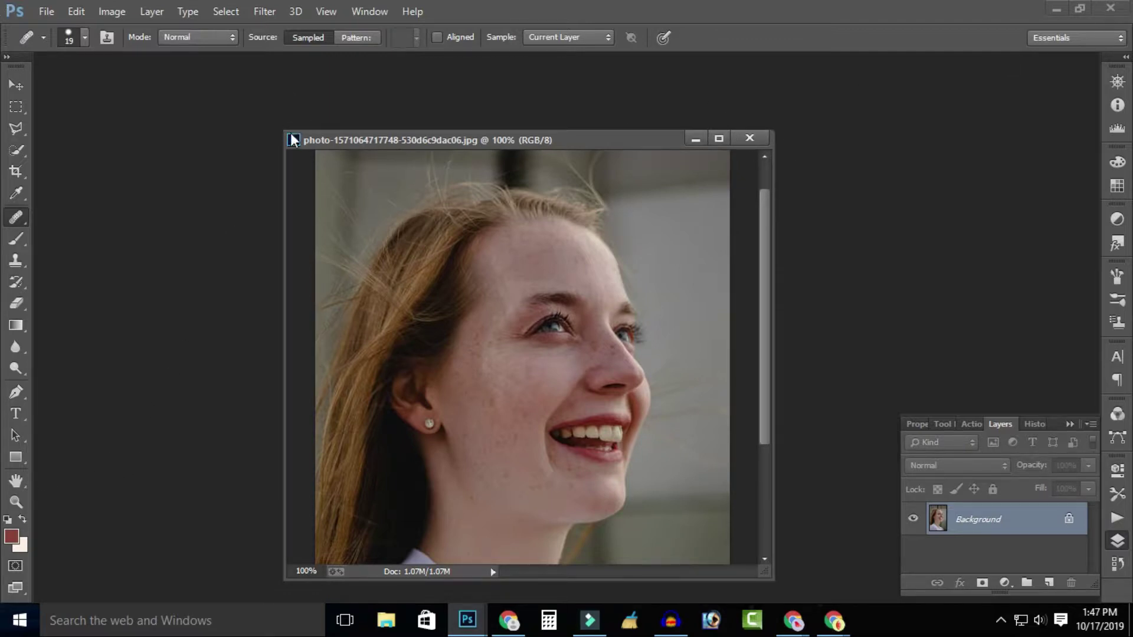
Enlarge the window, zoom to 300%, and center the cheek between the earring and smile.
left_click_drag(289, 126, 151, 28)
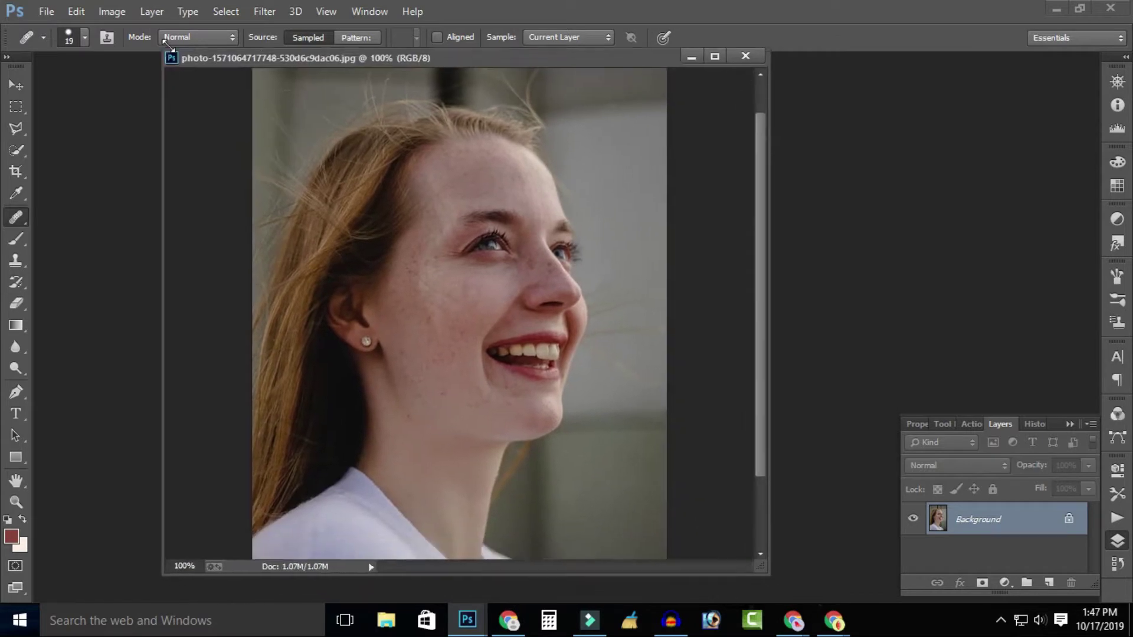
left_click(16, 501)
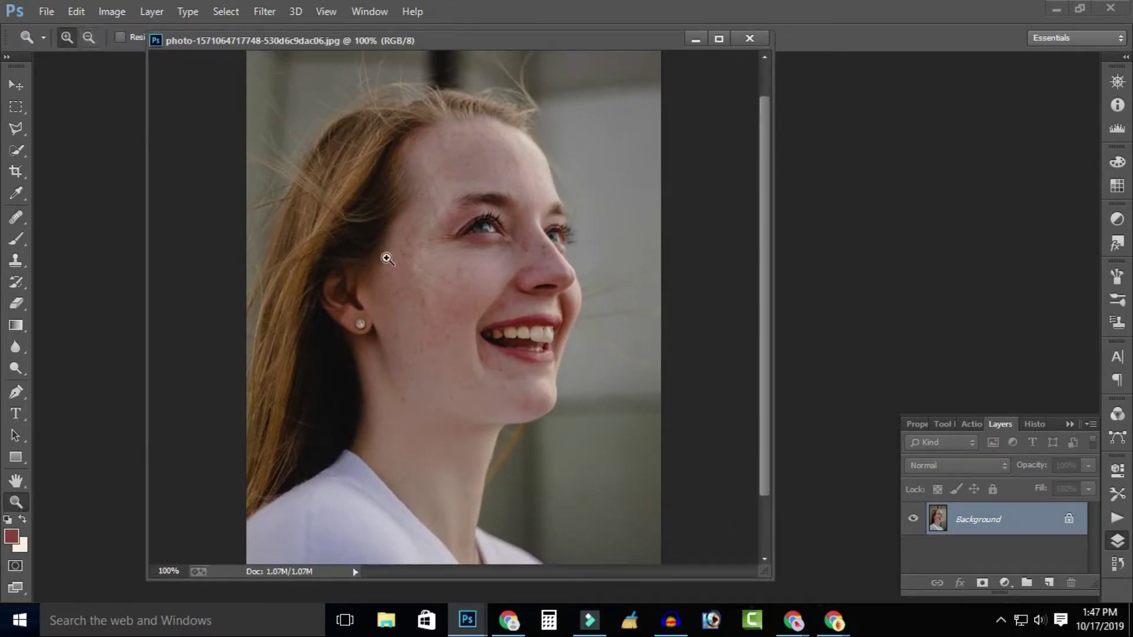
left_click(385, 257)
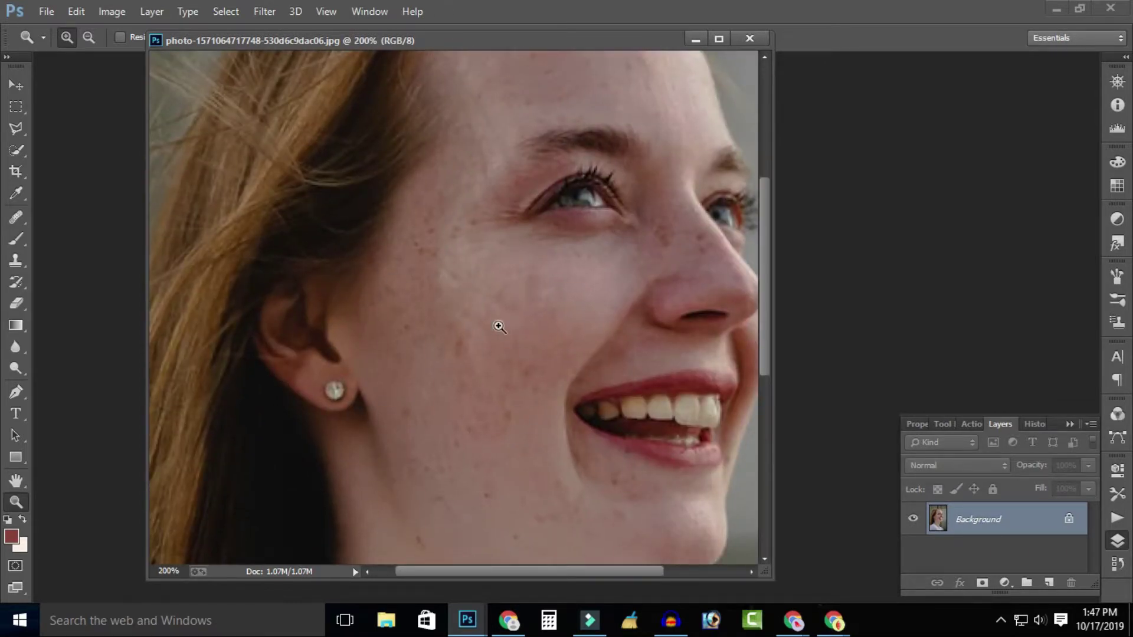
left_click(499, 319)
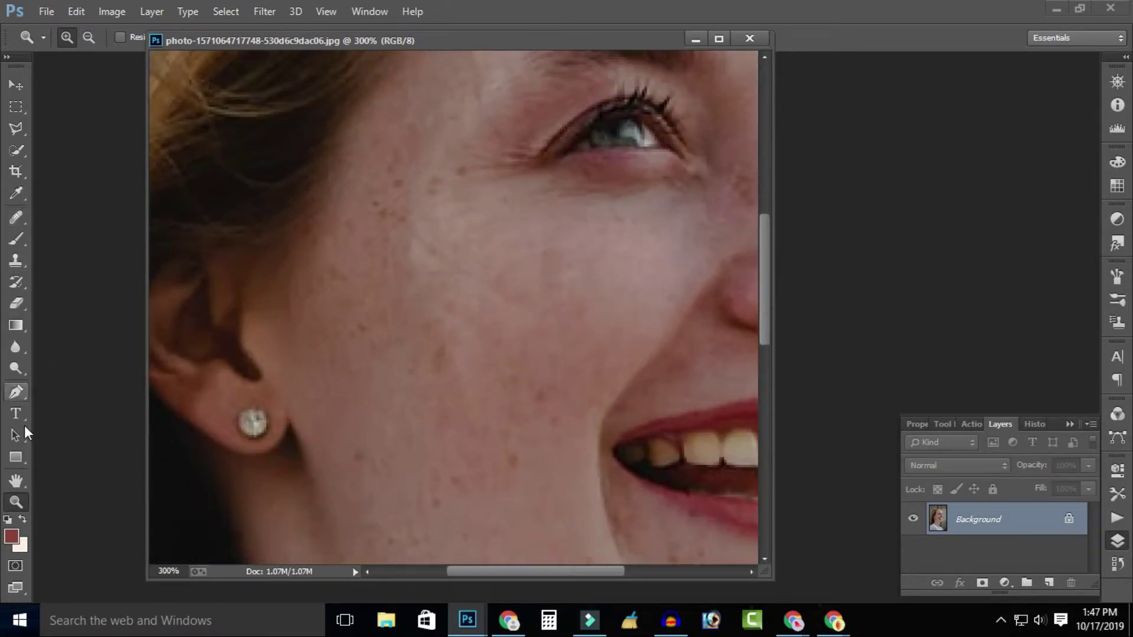
left_click(17, 482)
mouse_move(435, 366)
left_mouse_down()
mouse_move(309, 236)
mouse_move(470, 438)
mouse_move(379, 320)
mouse_move(444, 314)
mouse_move(487, 255)
mouse_move(440, 374)
left_mouse_up()
left_click_drag(432, 260, 455, 222)
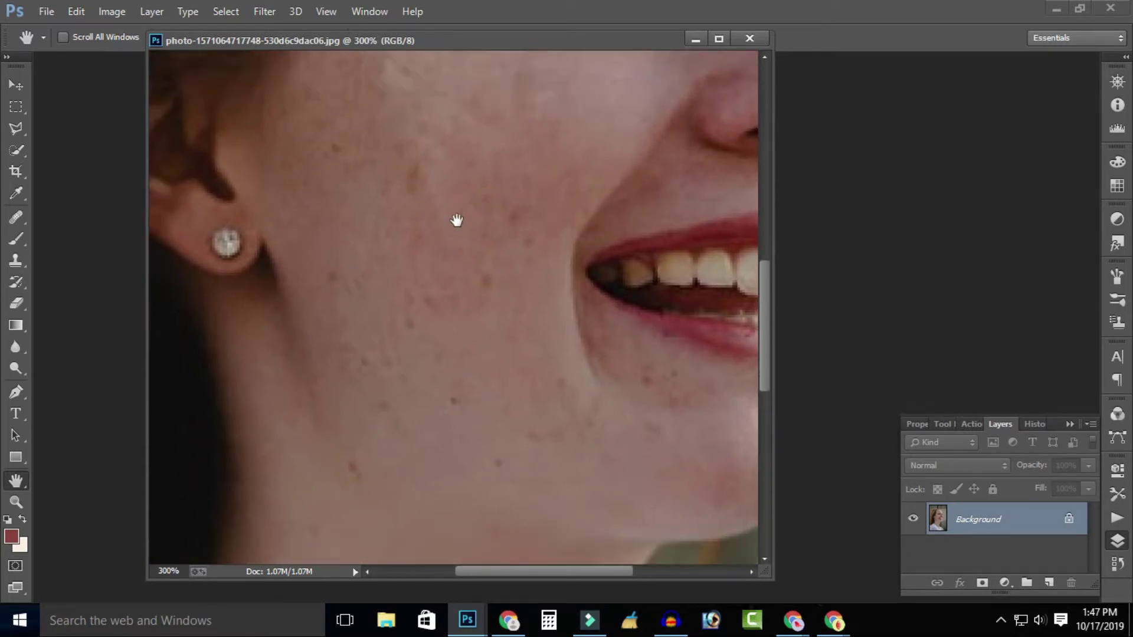
Heal an upper-cheek blemish with the Healing Brush and show its 19 px brush settings.
left_click(19, 213)
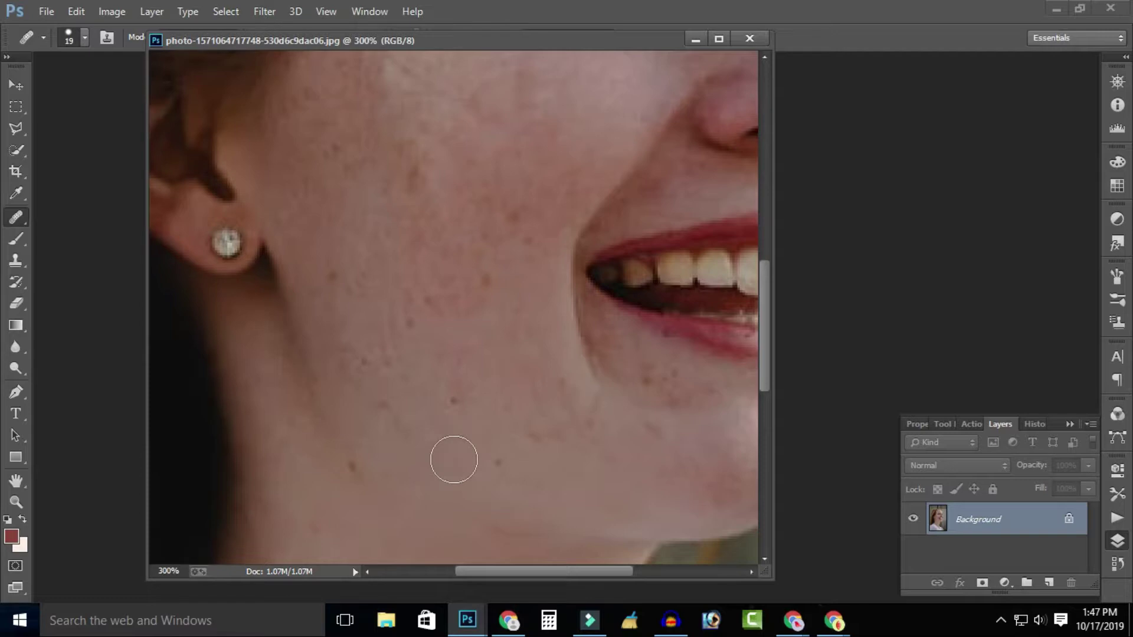
left_click_drag(319, 119, 317, 133)
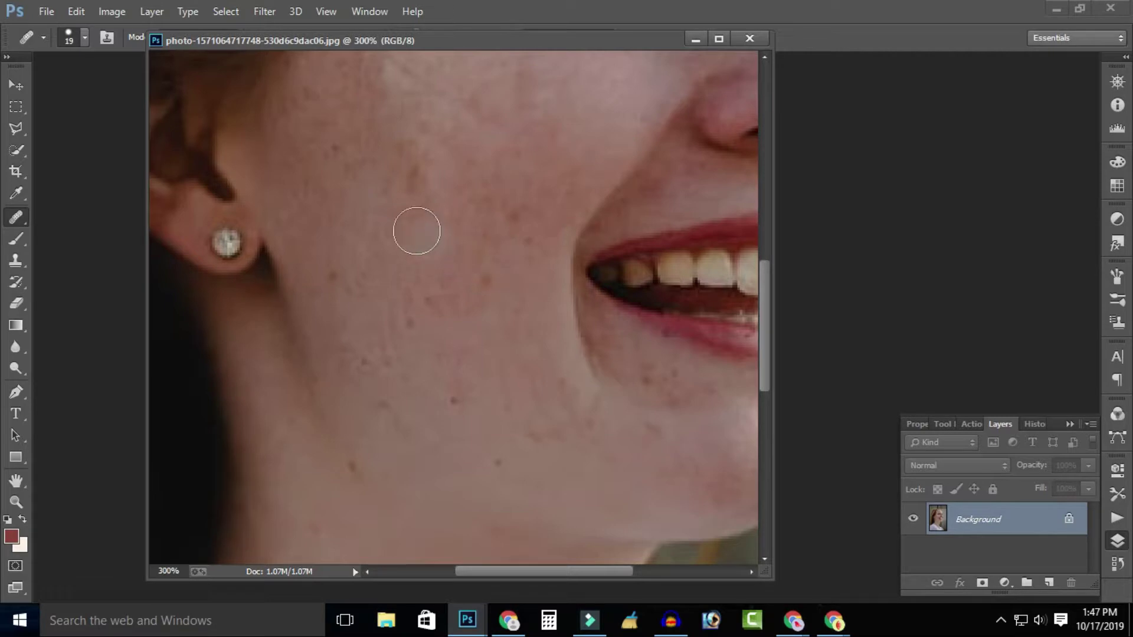
left_click(85, 39)
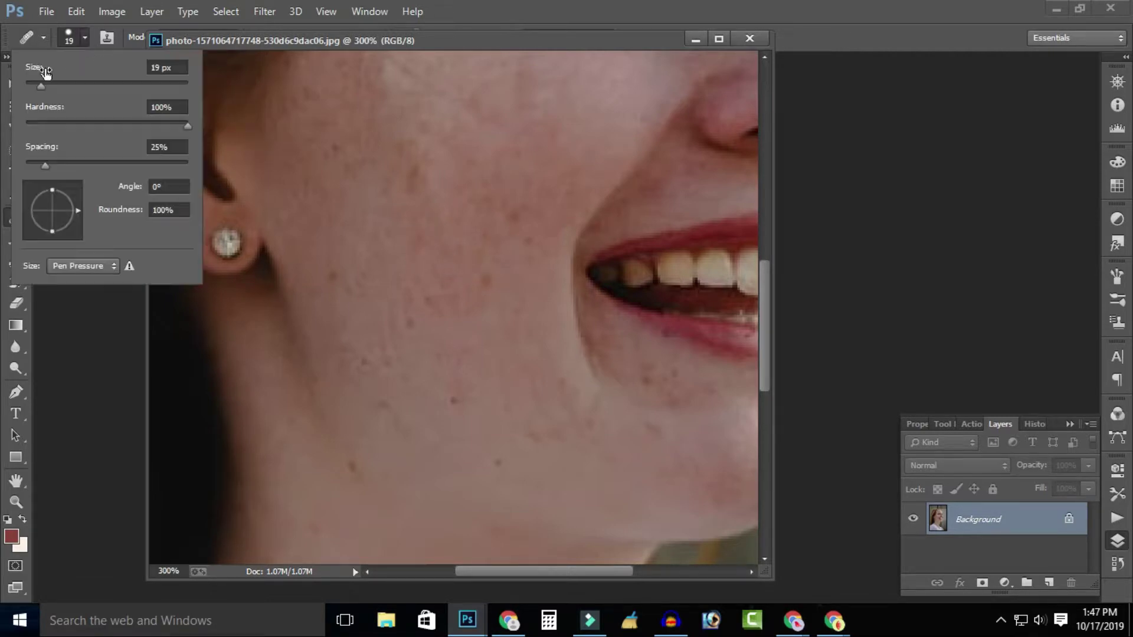
Set the healing brush to 11 px and heal several freckles on the cheek.
left_click_drag(41, 84, 34, 84)
left_click(450, 418)
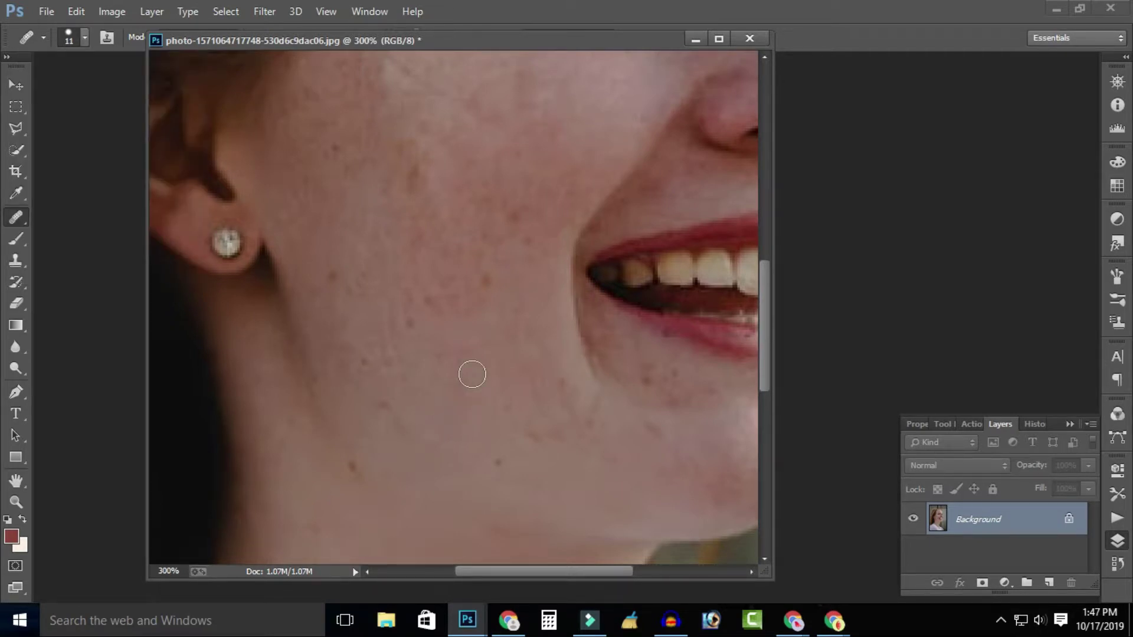
left_click(485, 289)
left_click(410, 322)
left_click(409, 210)
left_click(430, 209)
Heal the remaining spots near the ear, on the lower cheek and along the jaw.
left_click(386, 371)
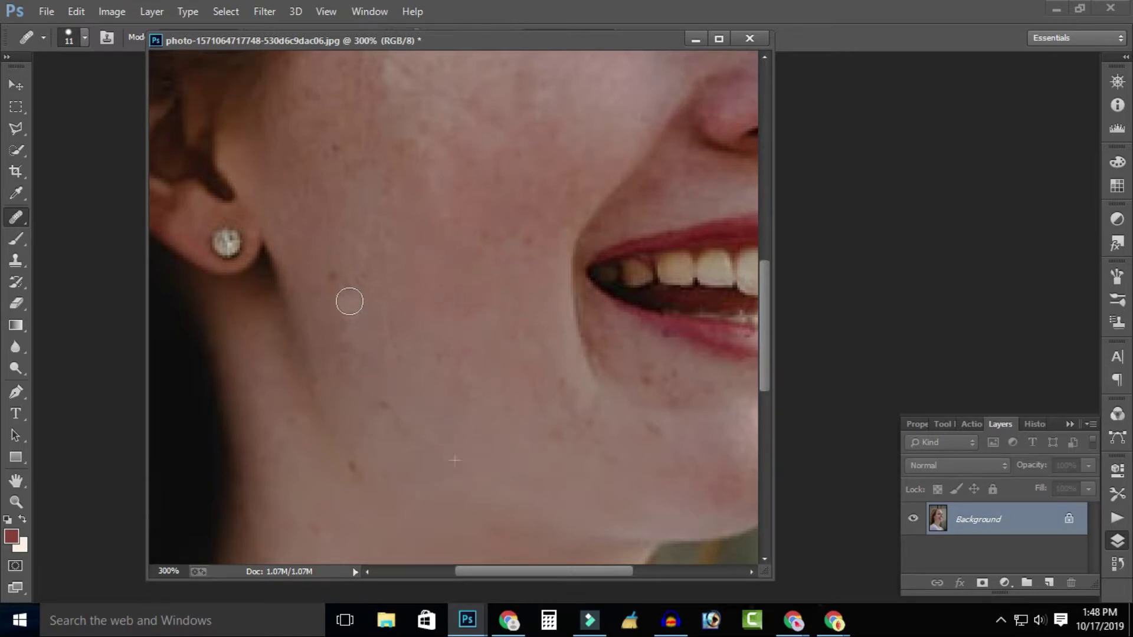
left_click(345, 281)
left_click(356, 283)
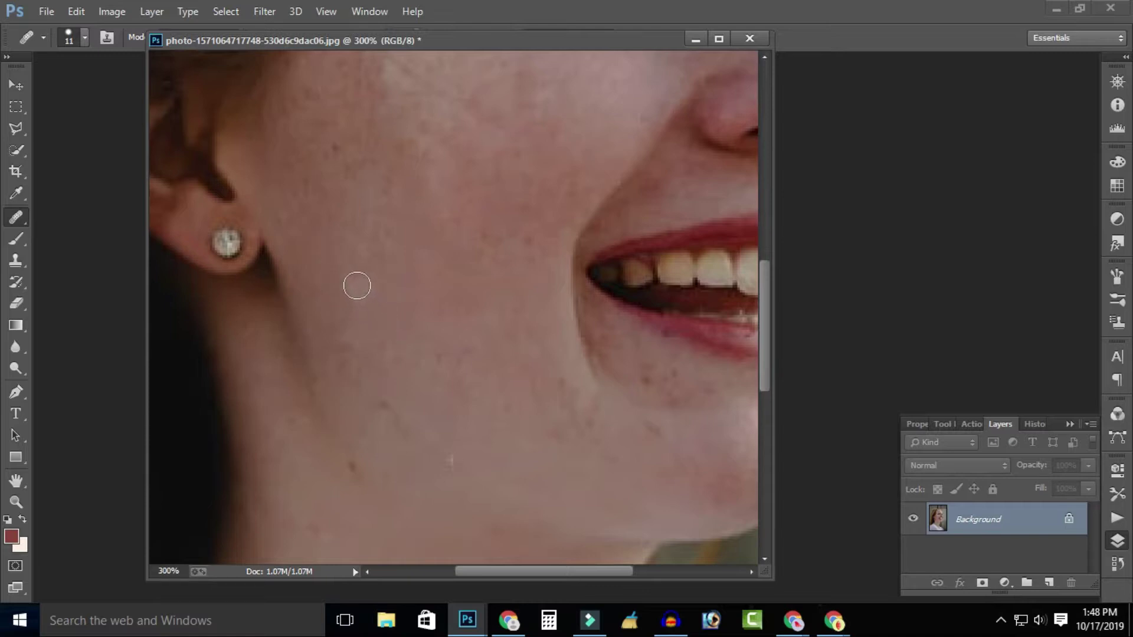
left_click(580, 412)
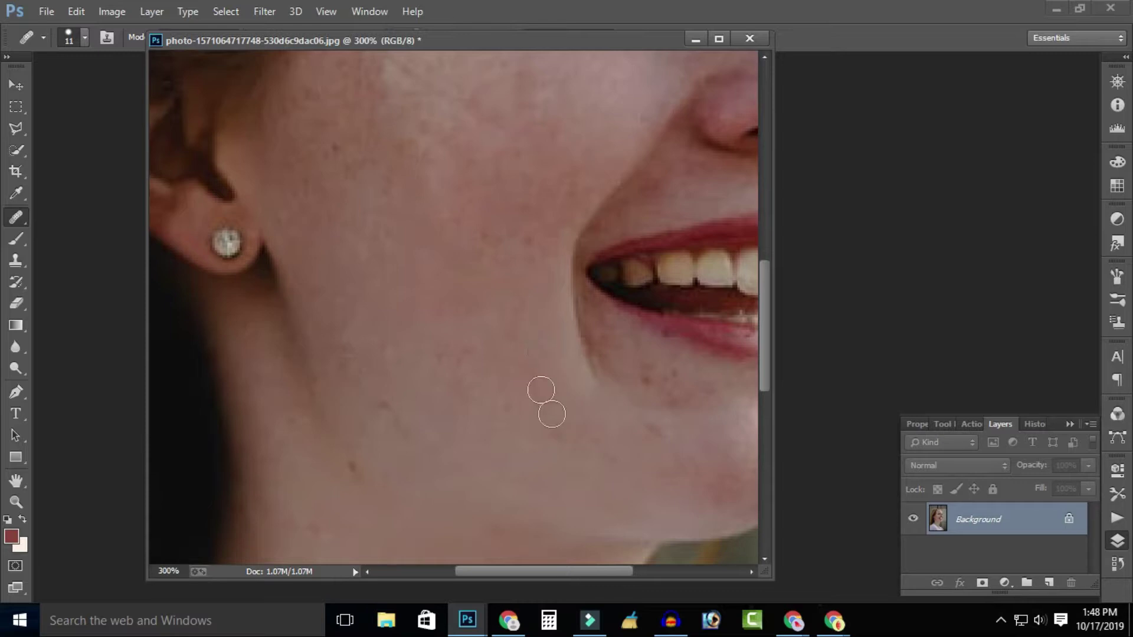
left_click(521, 372)
left_click_drag(440, 361, 419, 355)
Paint out the blemishes and small dark spots across the mid-cheek with the Healing Brush.
scroll(460, 336, "up", 1)
scroll(461, 327, "up", 1)
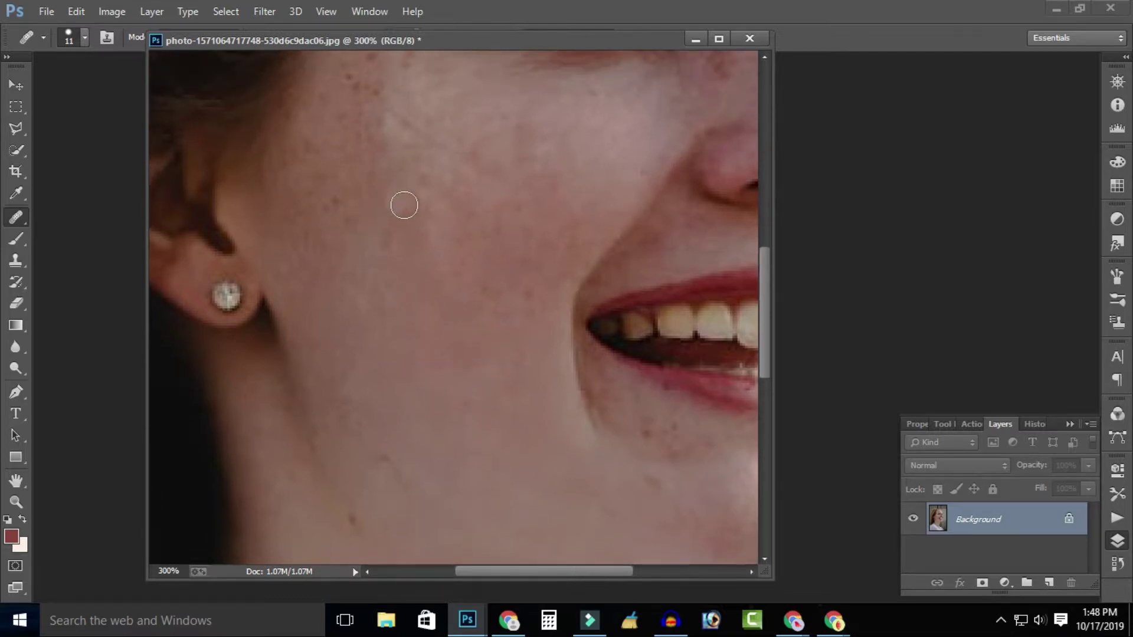
mouse_move(466, 260)
left_mouse_down()
mouse_move(511, 284)
mouse_move(496, 274)
mouse_move(501, 329)
left_mouse_up()
scroll(481, 310, "up", 1)
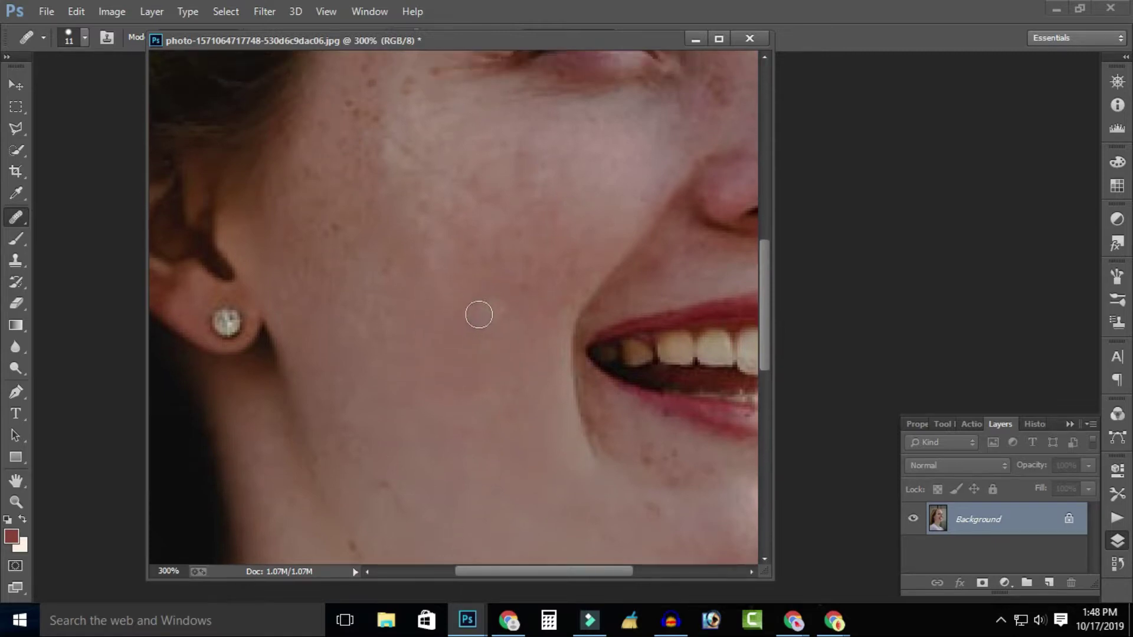
left_click_drag(304, 177, 339, 288)
scroll(455, 257, "up", 1)
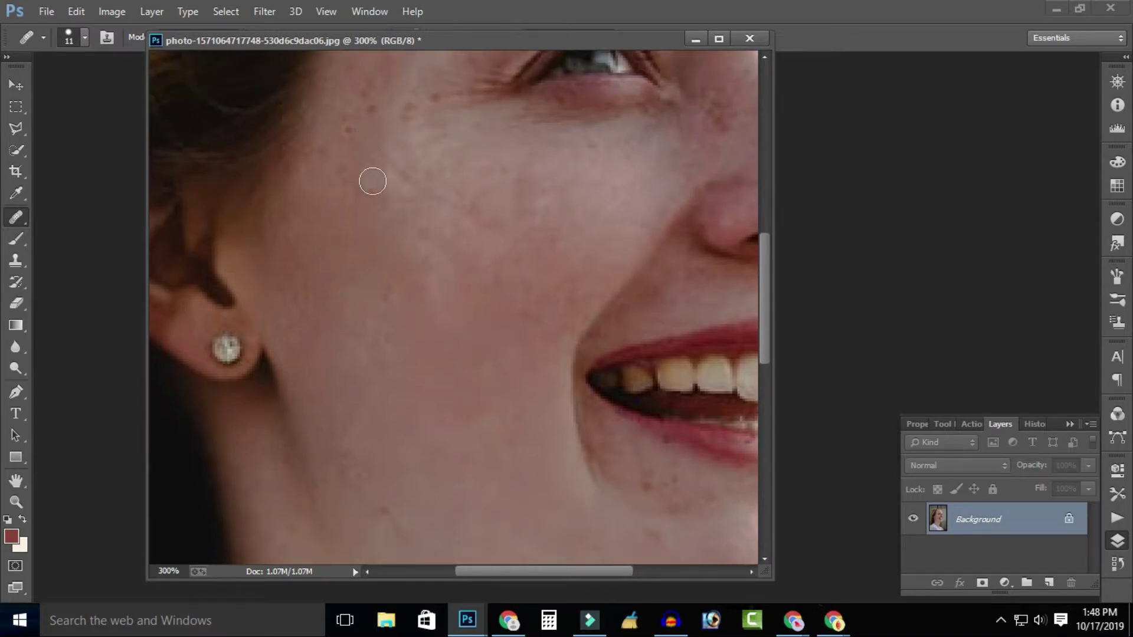
left_click(344, 135)
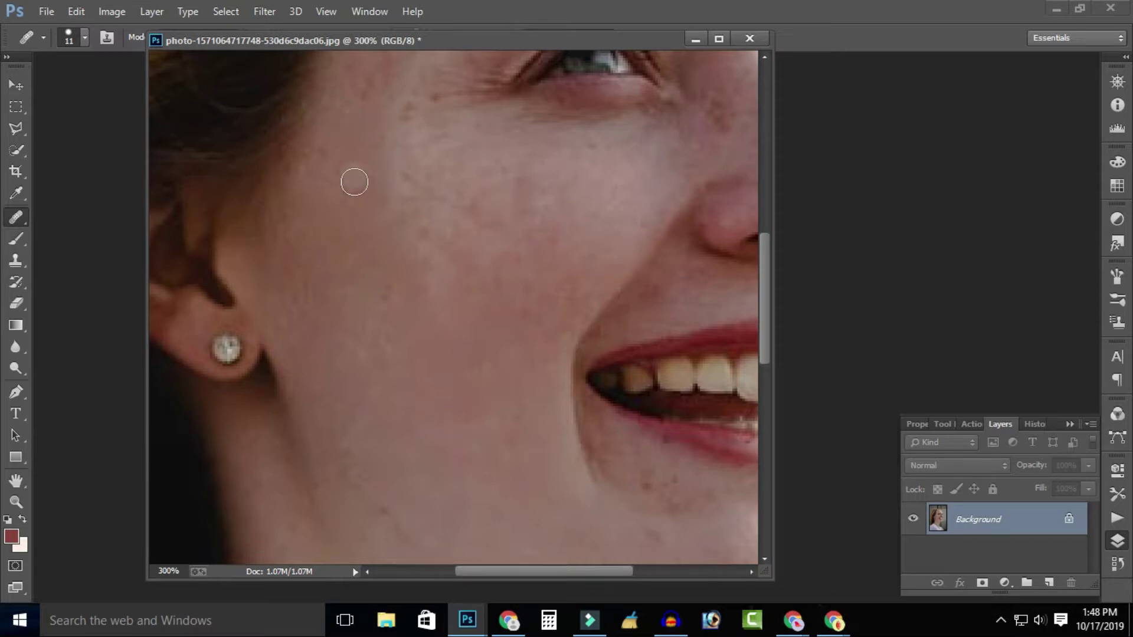
left_click(406, 175)
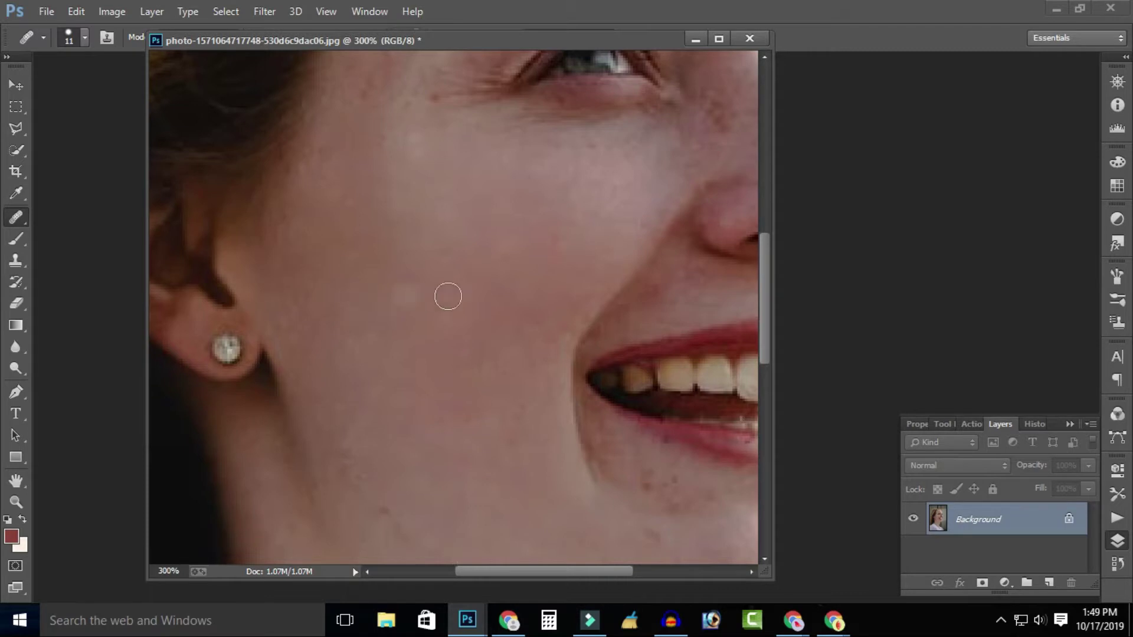
Move up to the forehead and heal the spot above the eyebrow.
scroll(448, 296, "up", 2)
scroll(468, 293, "up", 2)
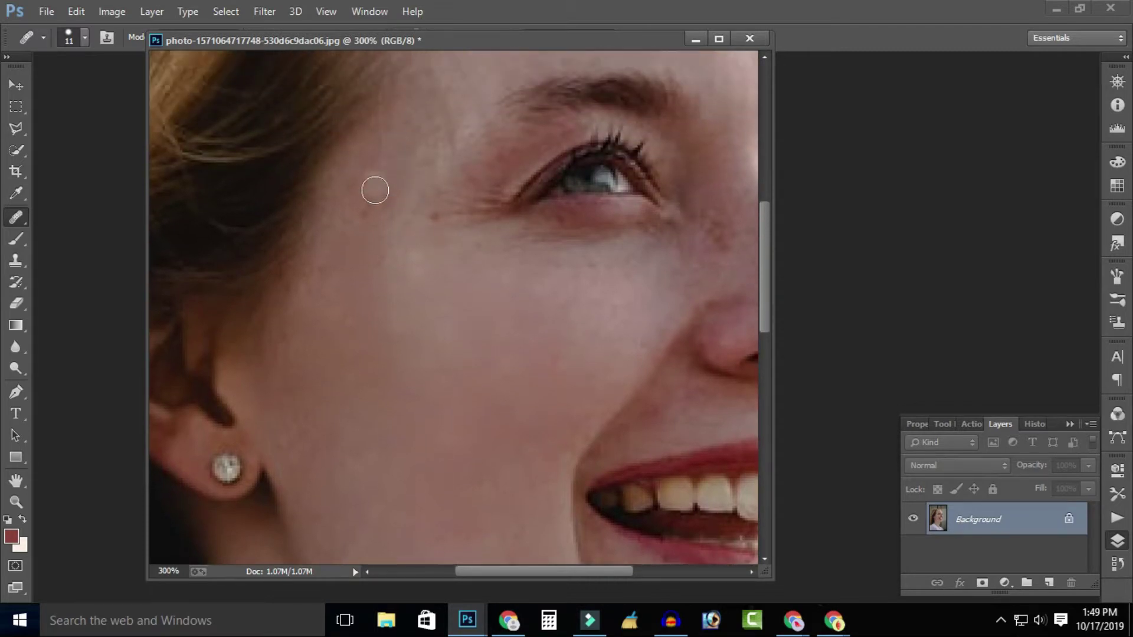
scroll(531, 278, "up", 1)
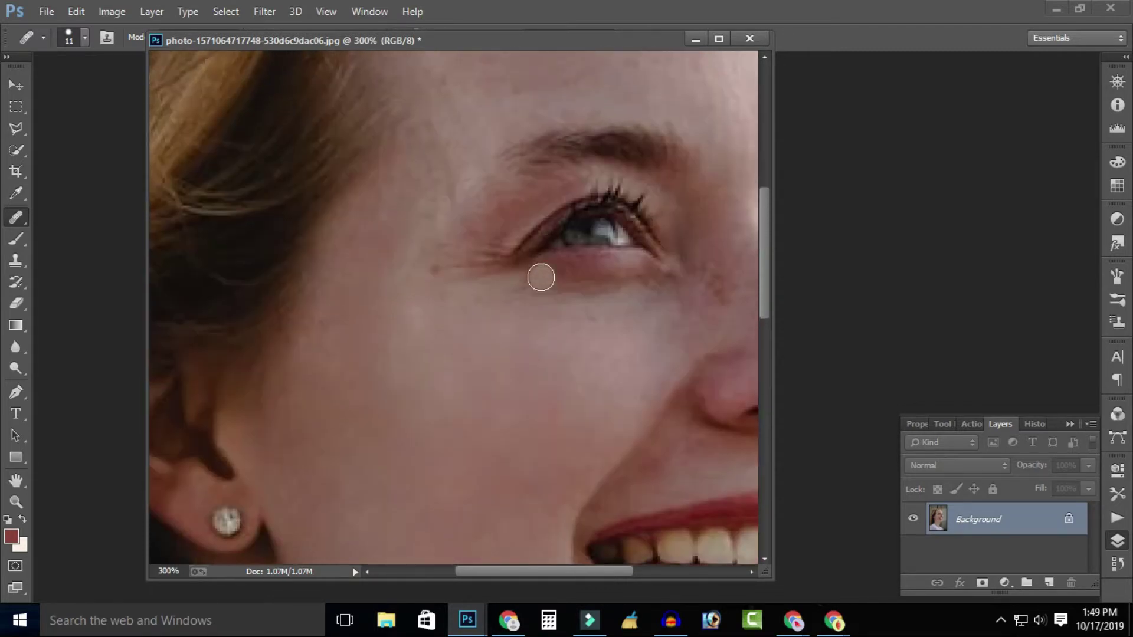
scroll(539, 272, "up", 2)
scroll(539, 271, "up", 1)
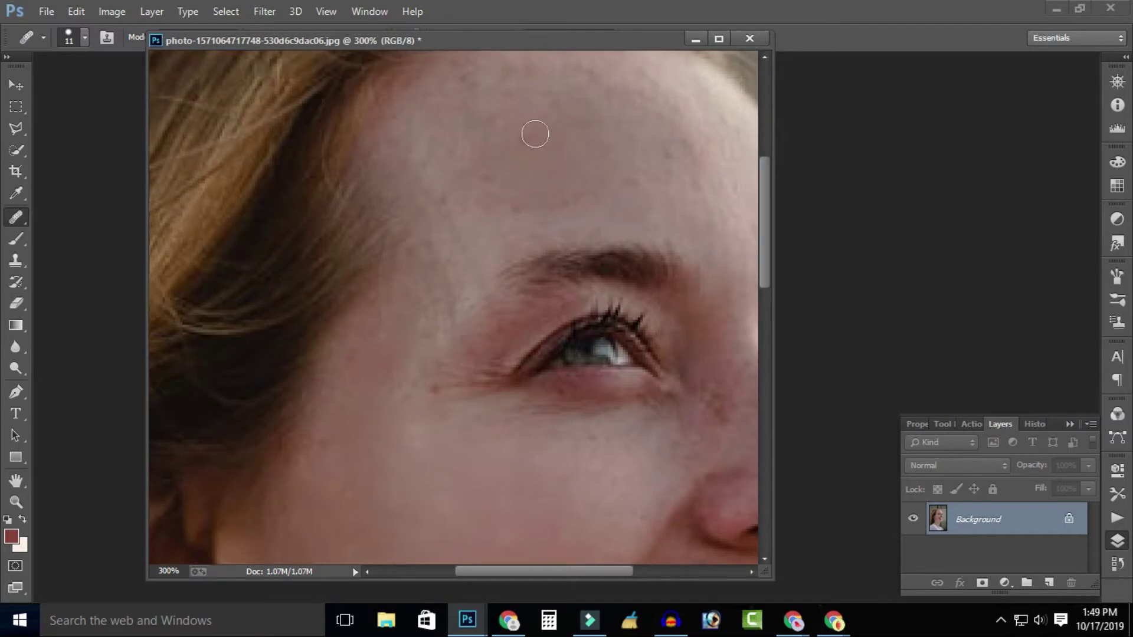
left_click(672, 169)
left_click(20, 503)
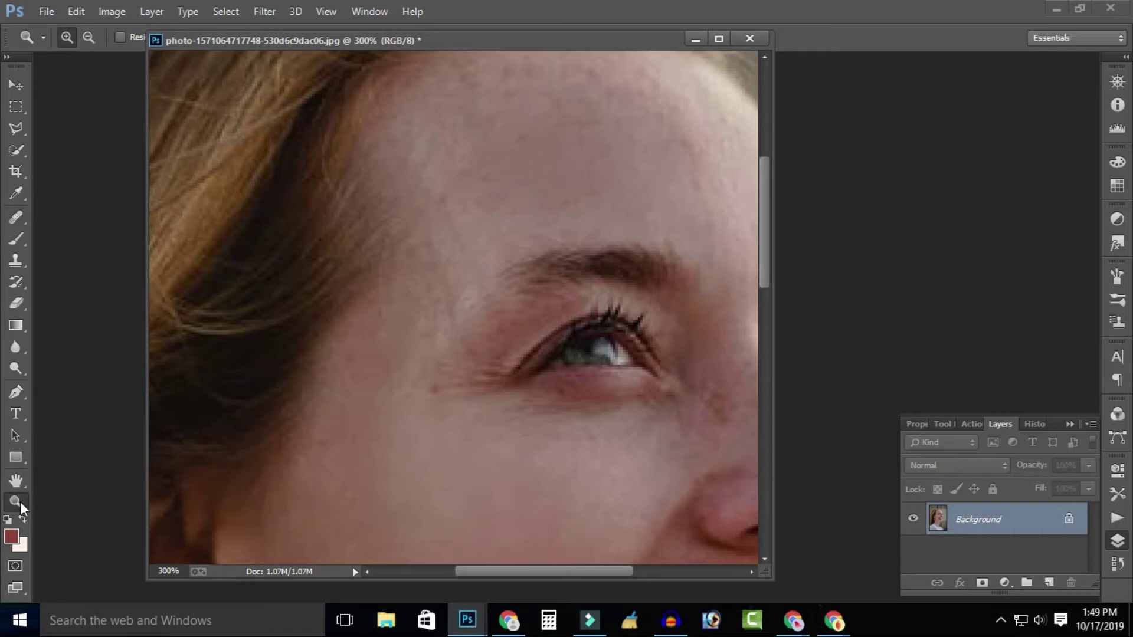
Zoom out to 100% and spot-heal the remaining forehead blemish.
left_click(88, 39)
left_click(450, 374)
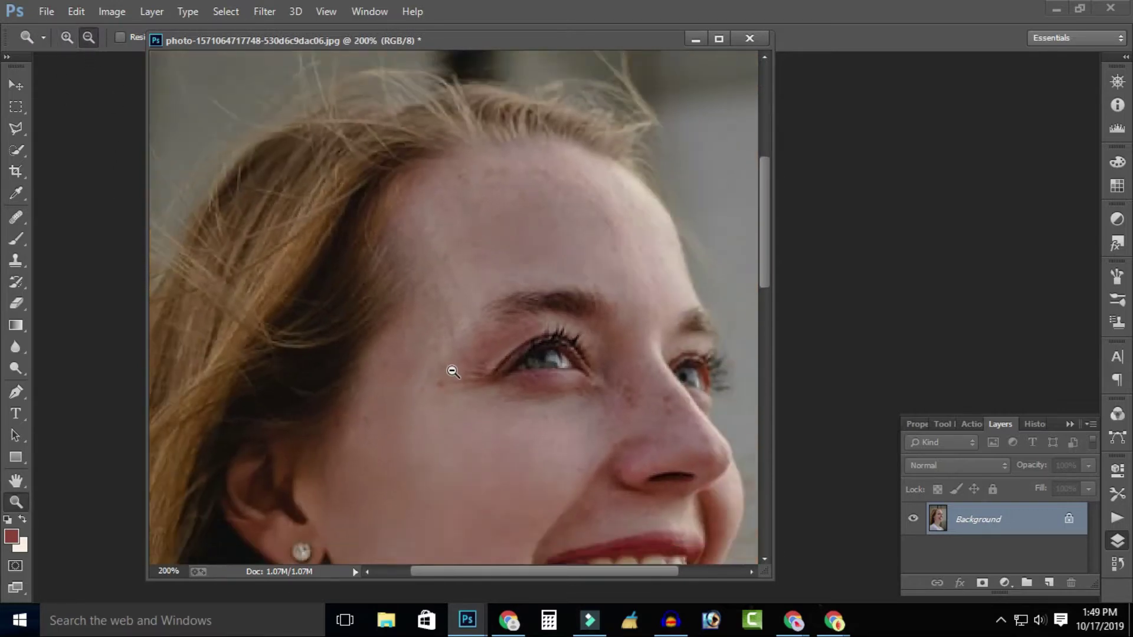
left_click(514, 374)
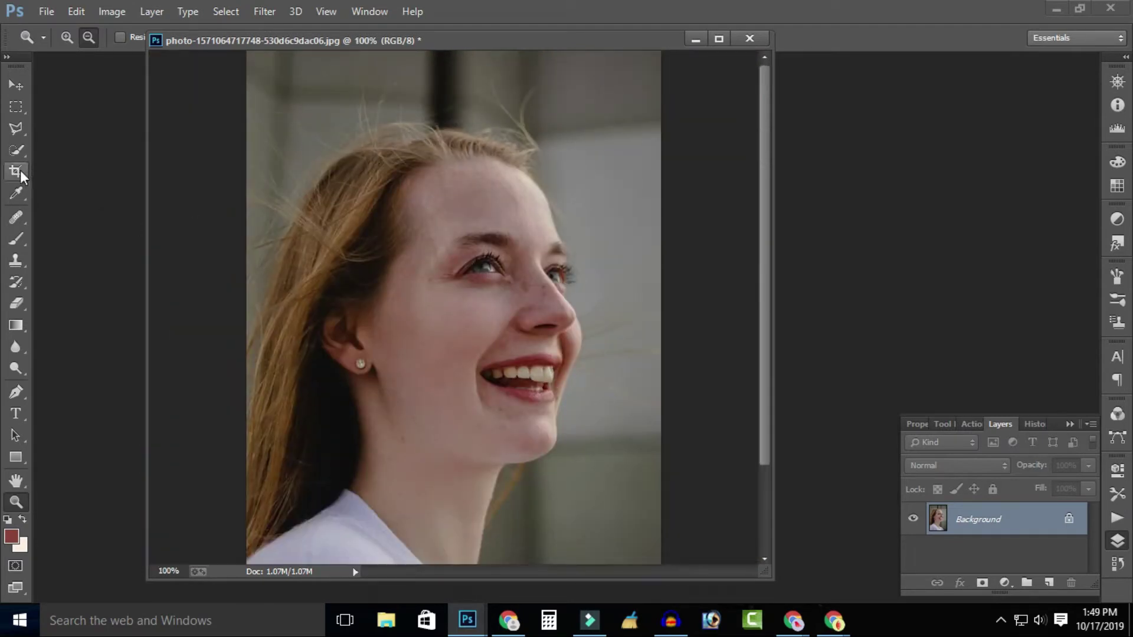
left_click(17, 217)
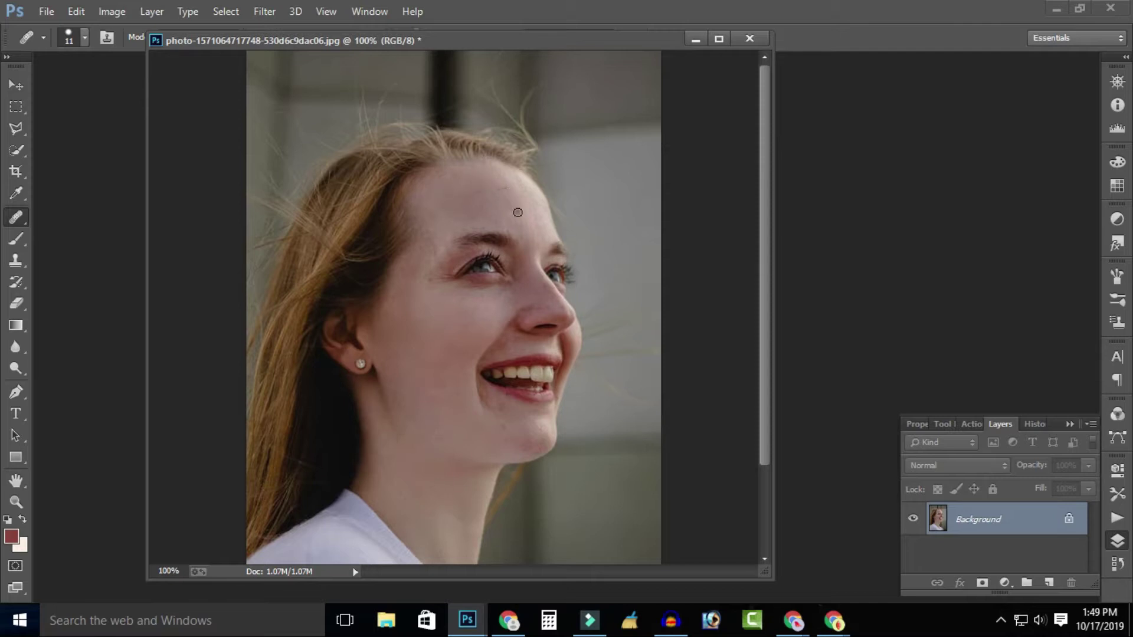
left_click_drag(523, 199, 527, 210)
Sample the cheek's skin tone as the foreground colour with the Eyedropper.
left_click(22, 150)
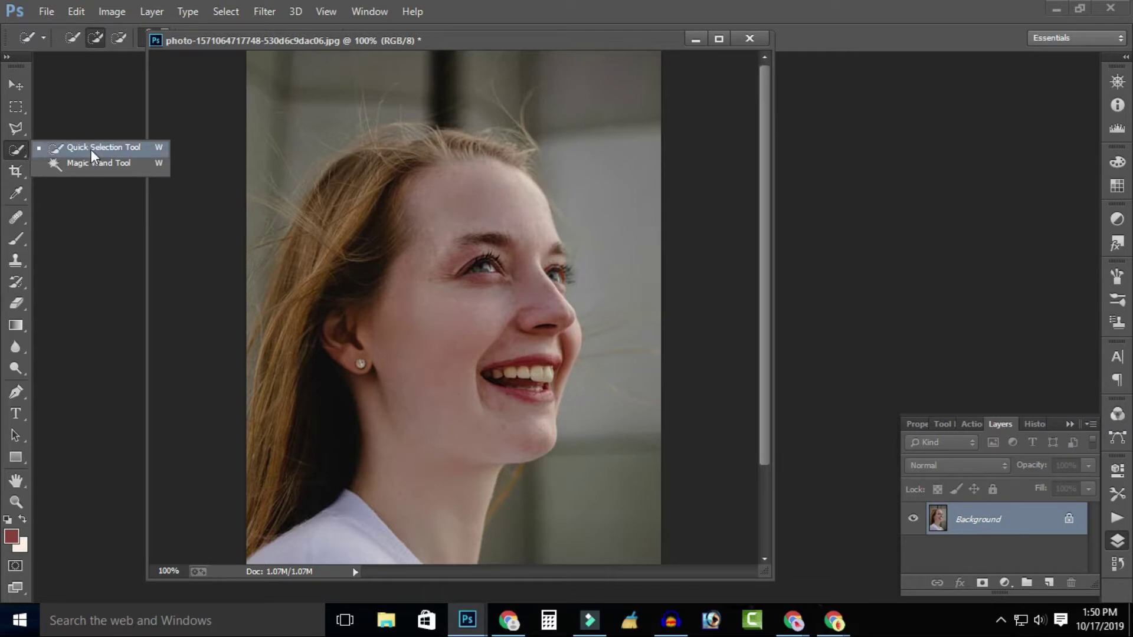
left_click(15, 194)
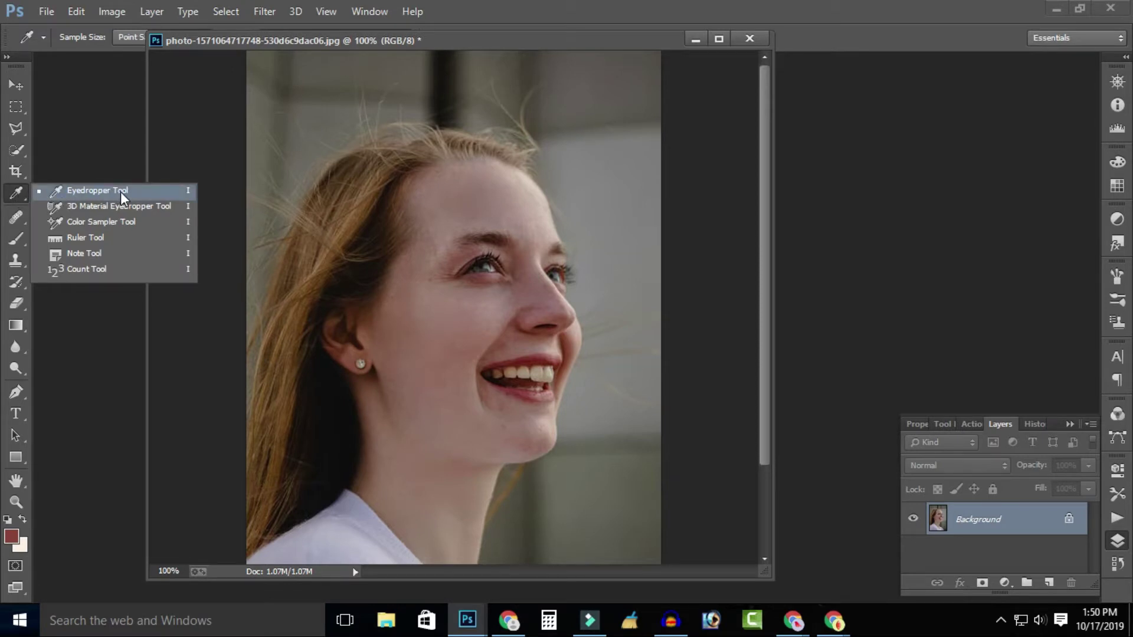
left_click(120, 192)
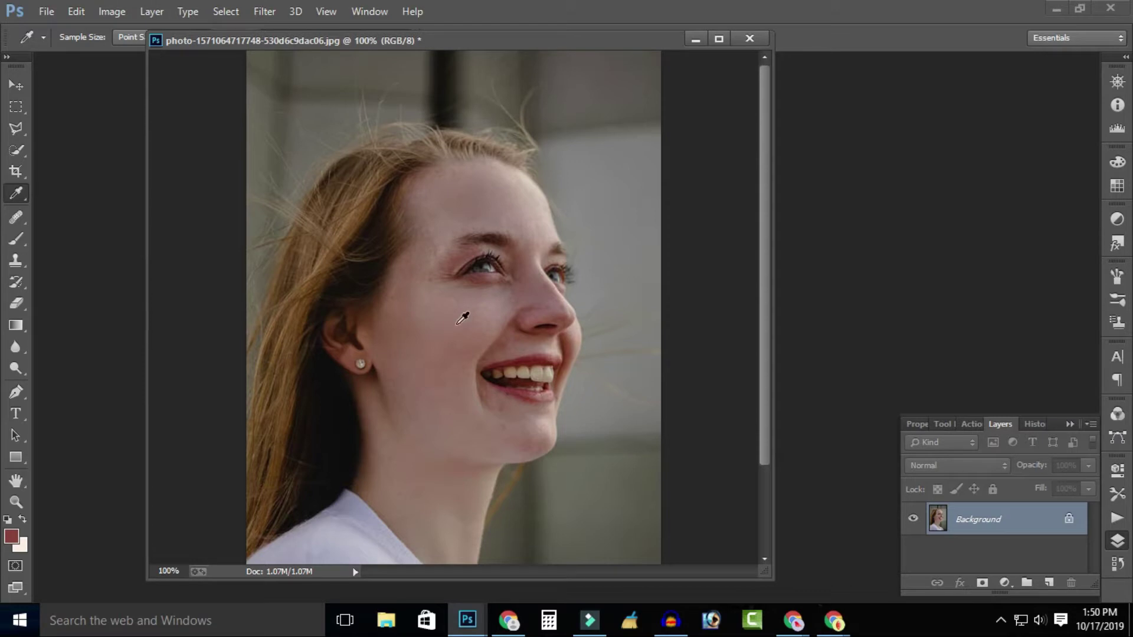
left_click(446, 305)
Select the whole forehead up to the hairline with the Quick Selection tool.
left_click(20, 198)
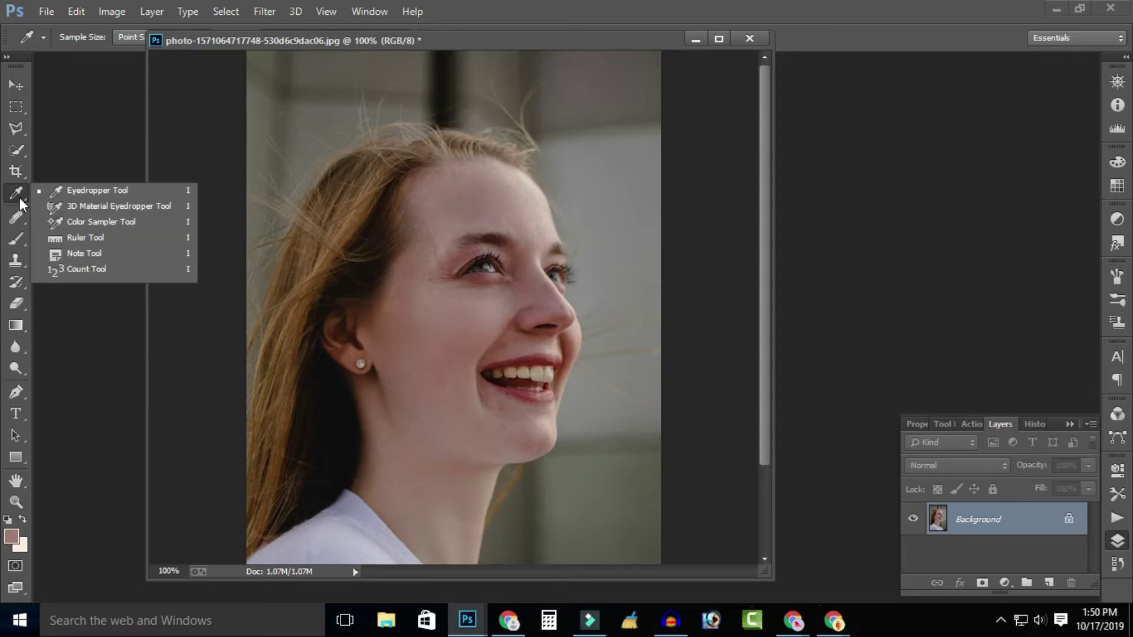
left_click(16, 151)
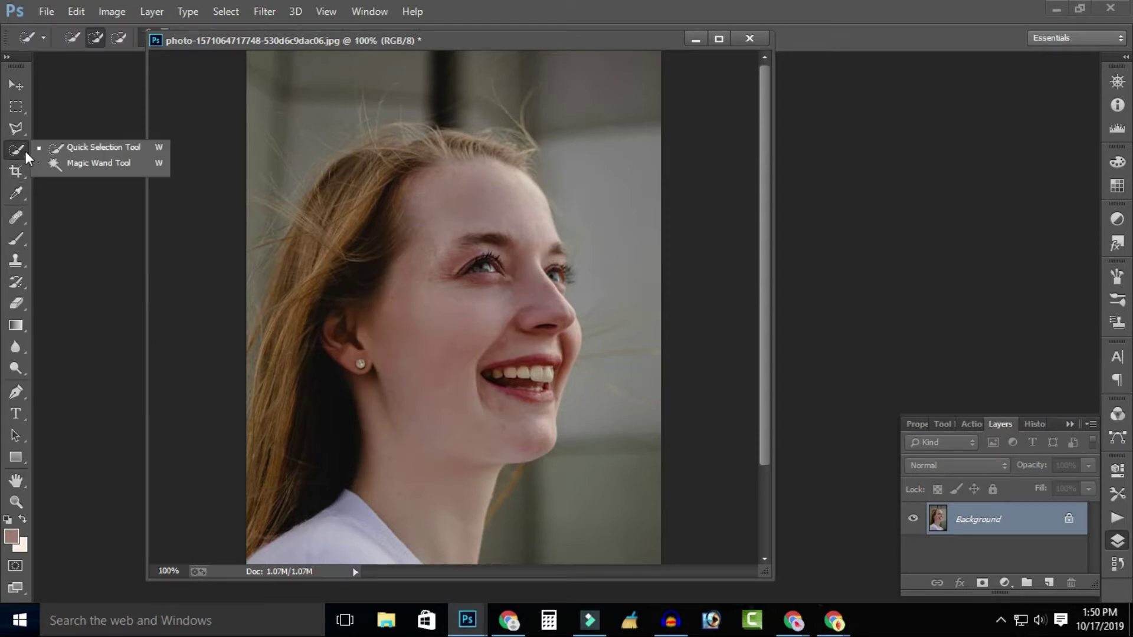
left_click(57, 150)
left_click_drag(462, 214, 472, 224)
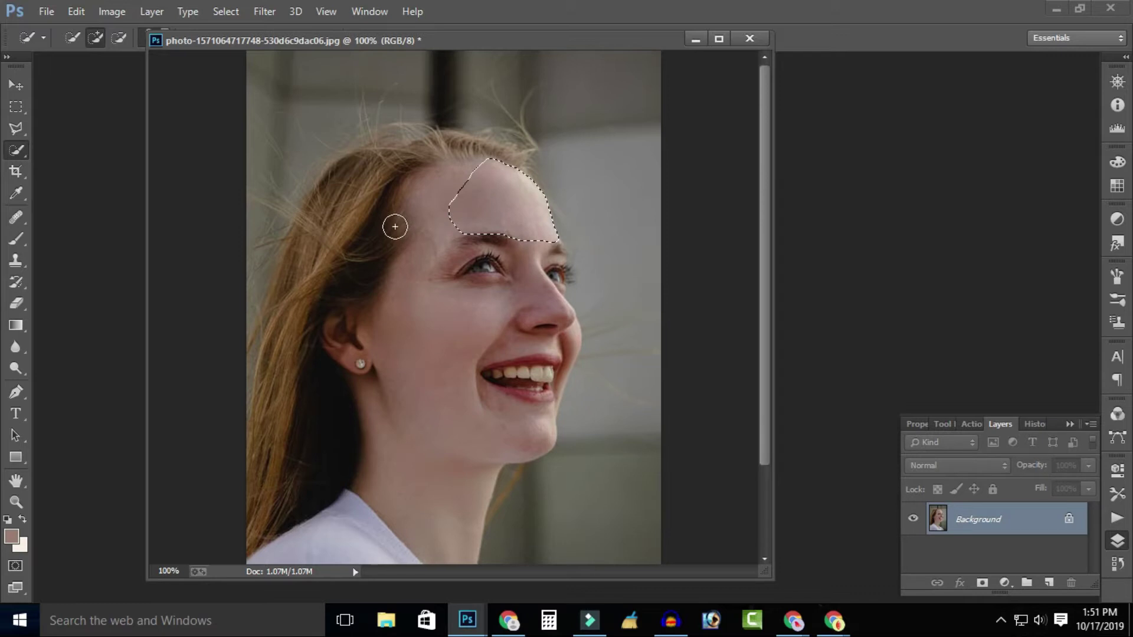
left_click_drag(442, 189, 443, 201)
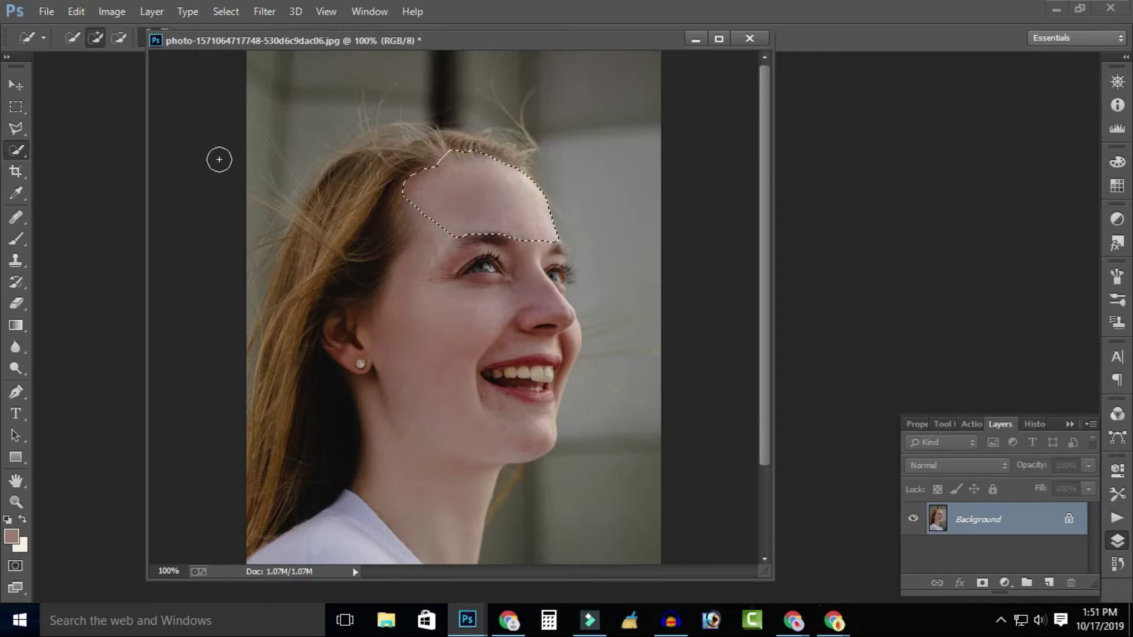
Feather the forehead selection by 12 pixels.
right_click(483, 194)
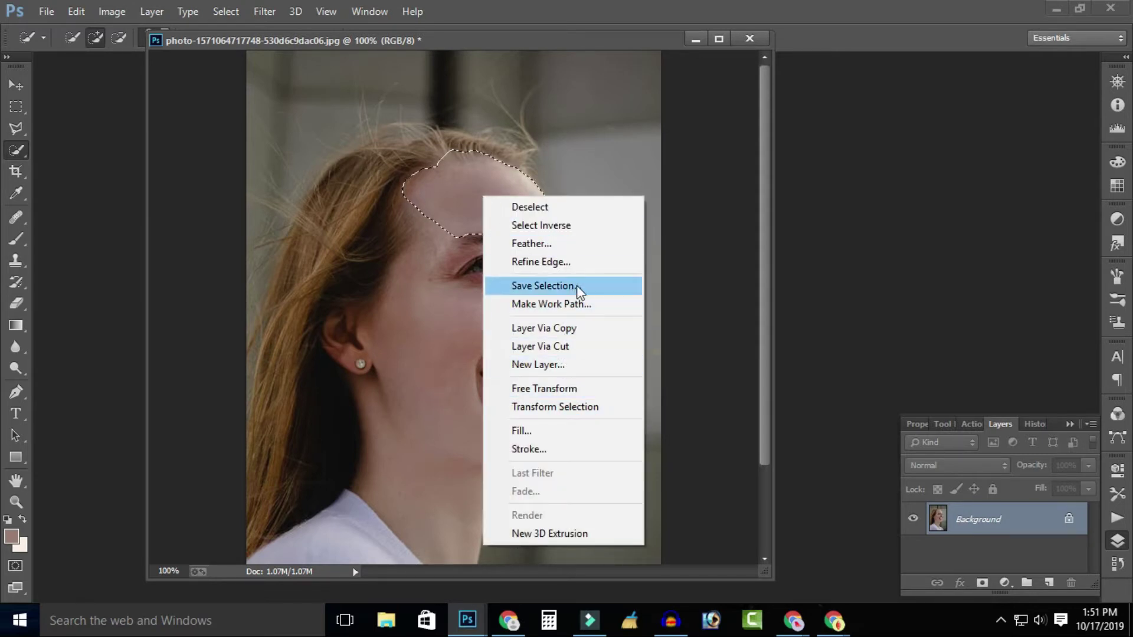
left_click(575, 249)
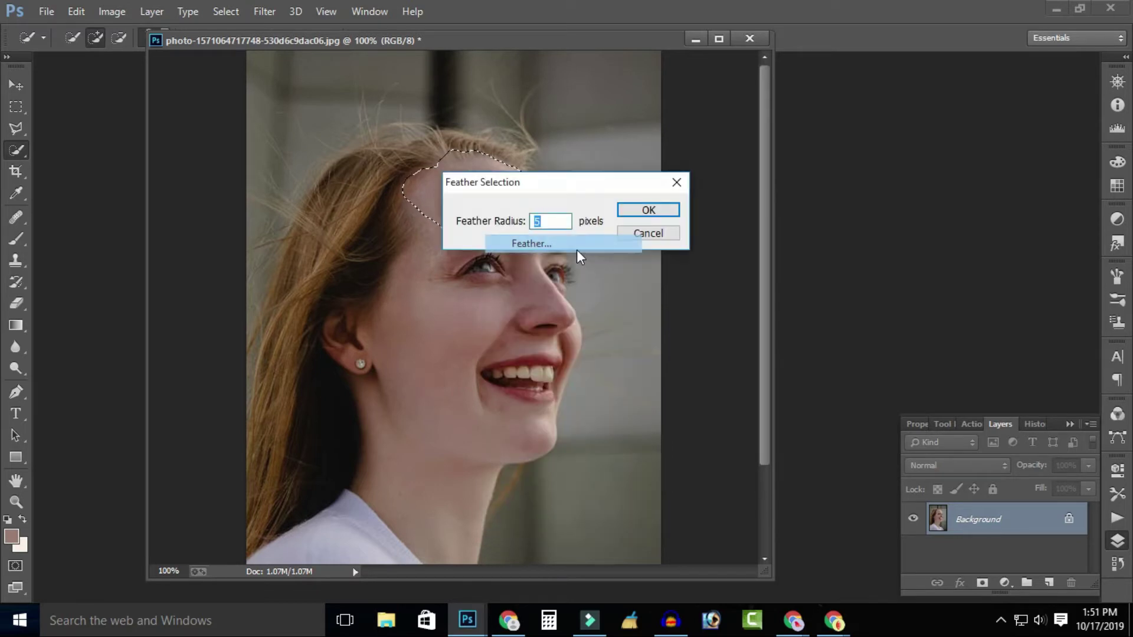
type("12")
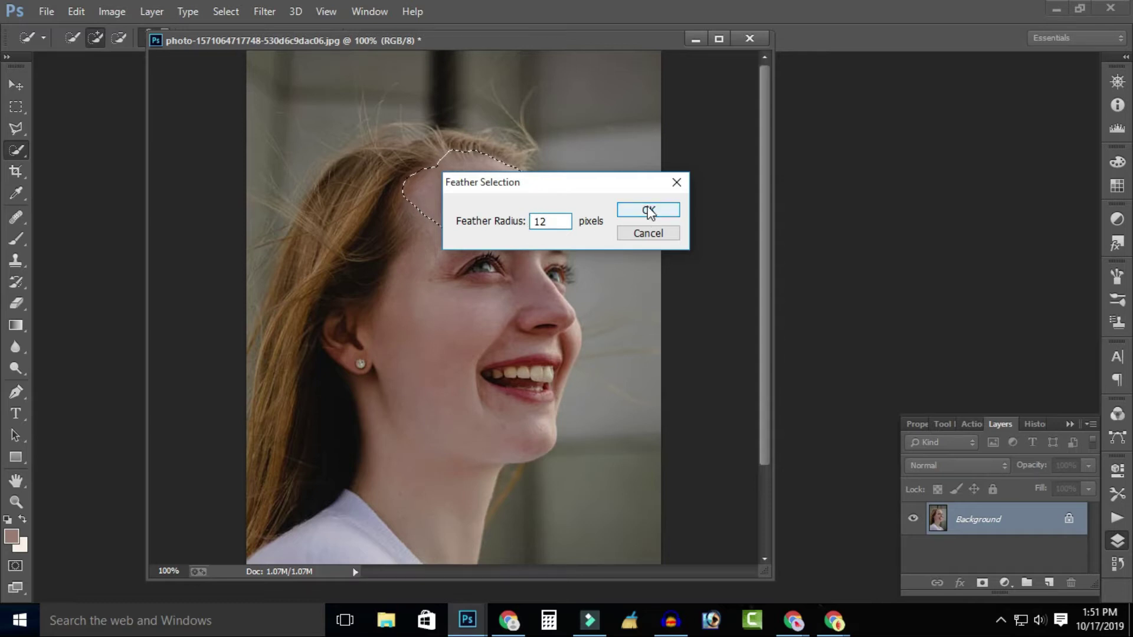
left_click(649, 211)
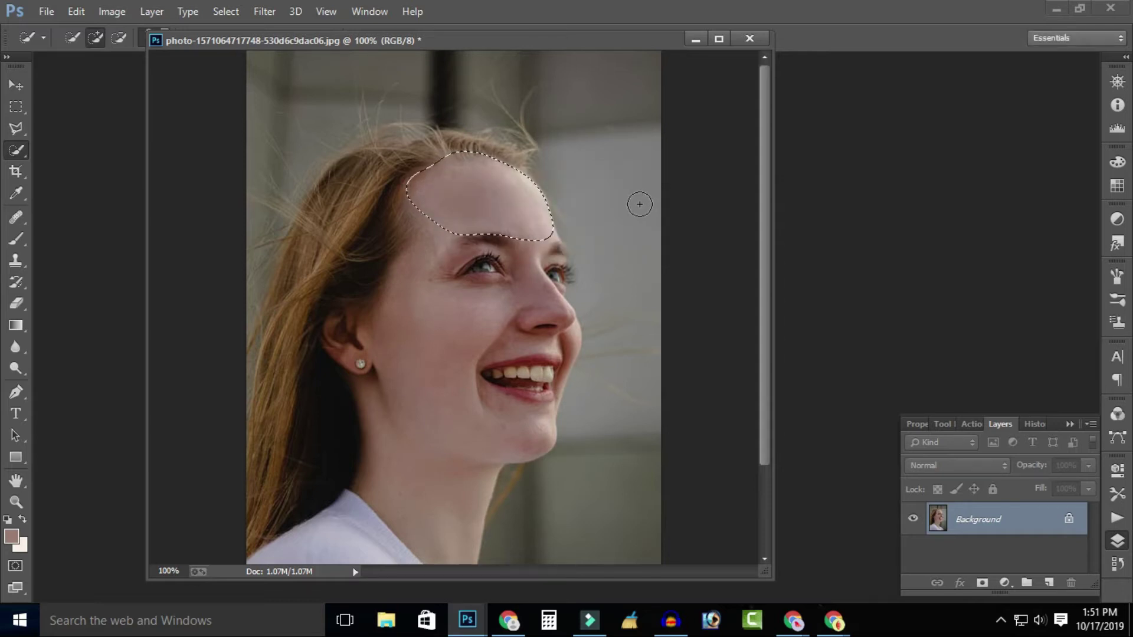
Brighten the selected forehead with a slight upward Curves bend, then deselect it.
key("ctrl+m")
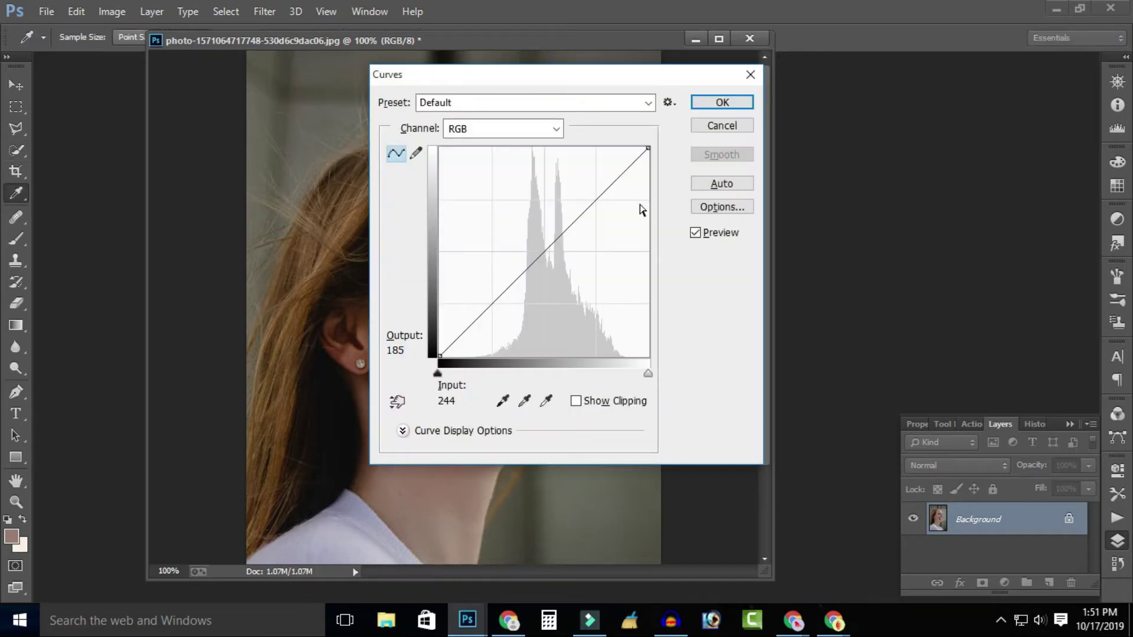
left_click_drag(546, 77, 770, 144)
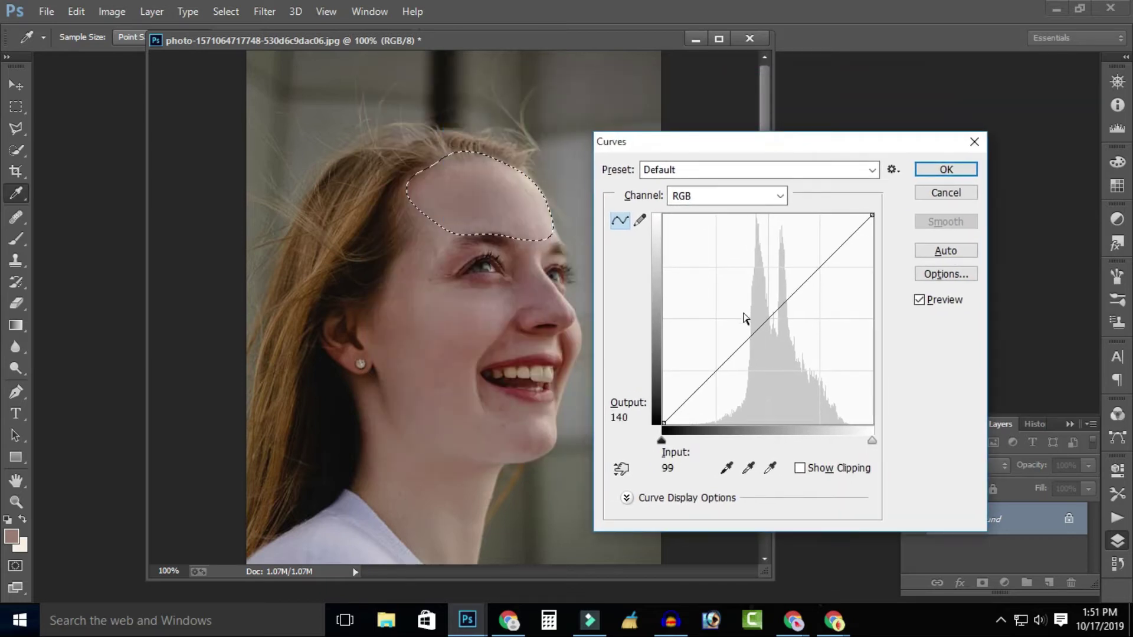
left_click_drag(768, 316, 759, 313)
left_click(946, 169)
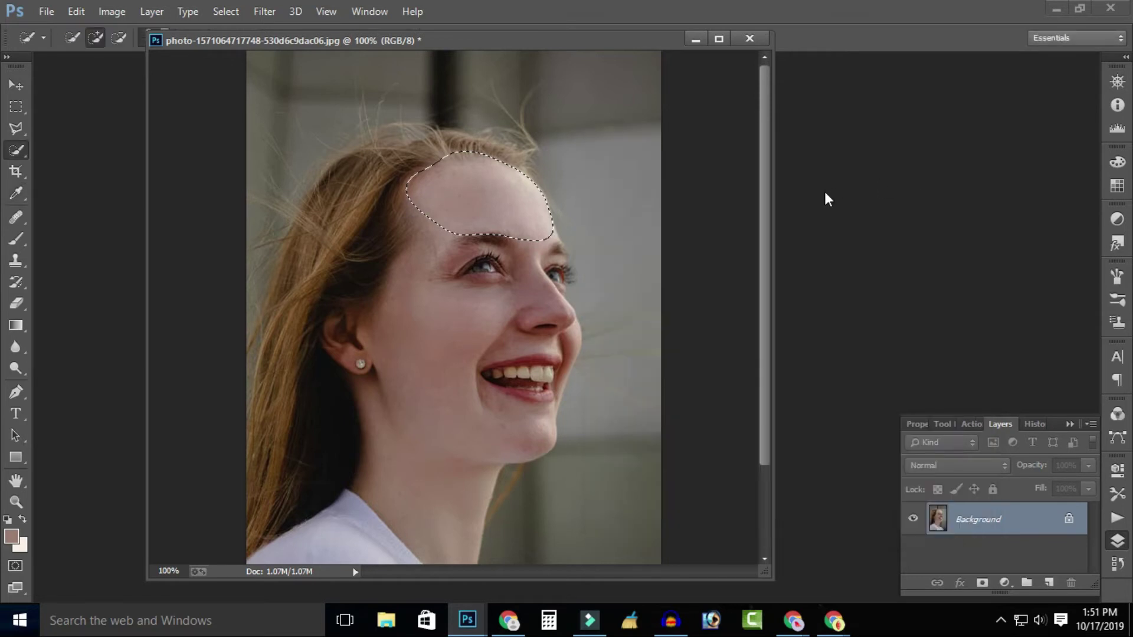
right_click(580, 162)
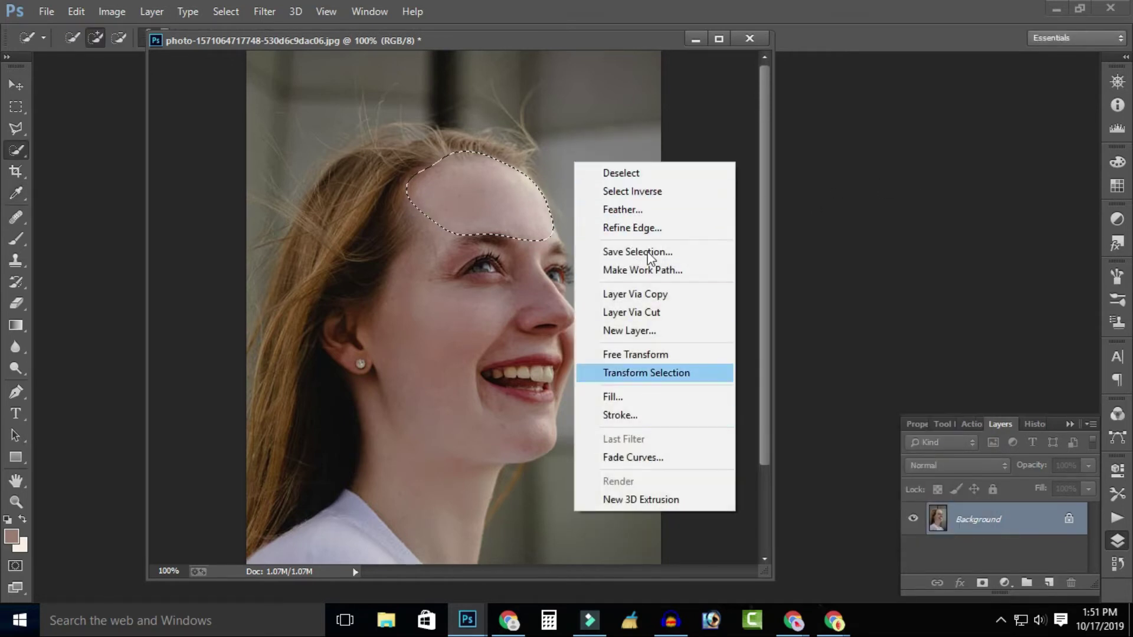
left_click(665, 174)
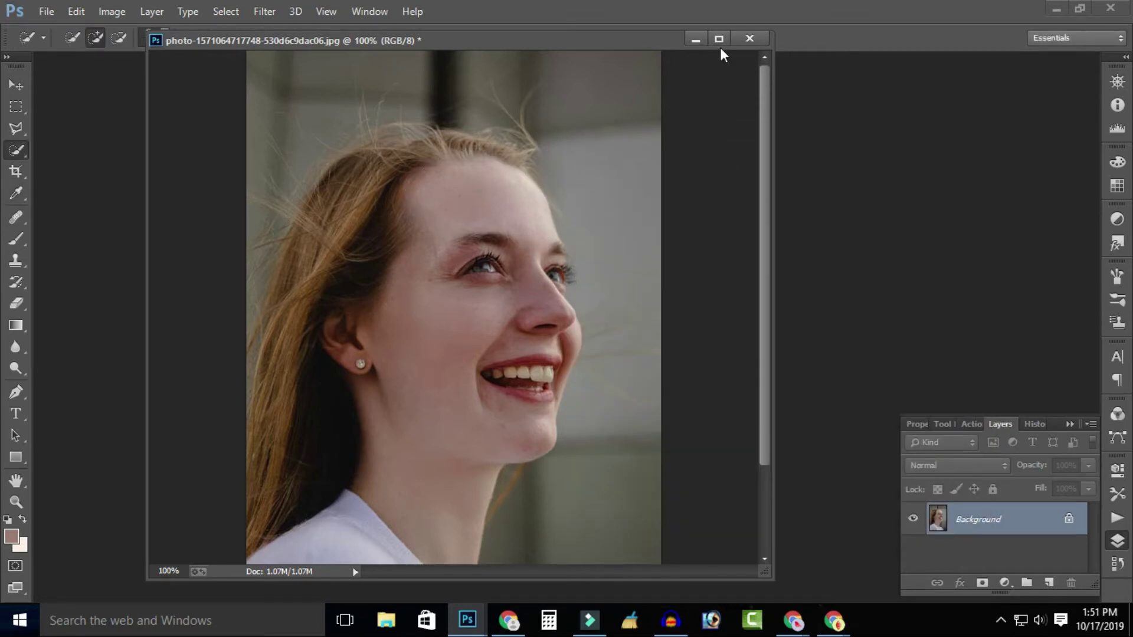
Brighten the whole portrait with a Curves midpoint raised from 116 to 133.
key("ctrl+minus")
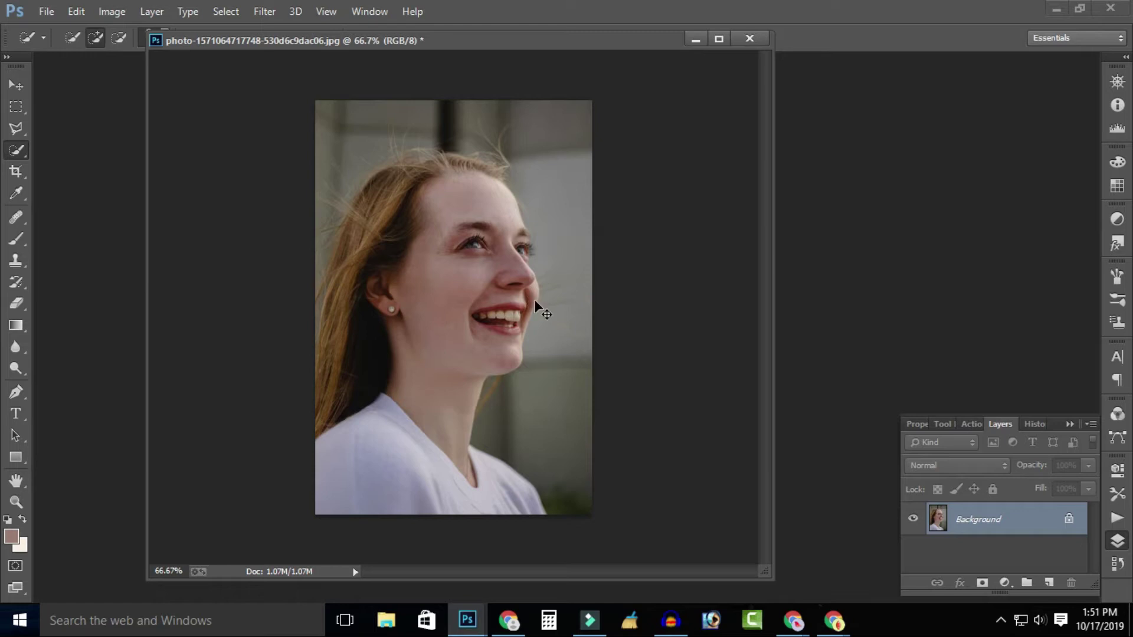
key("ctrl+z")
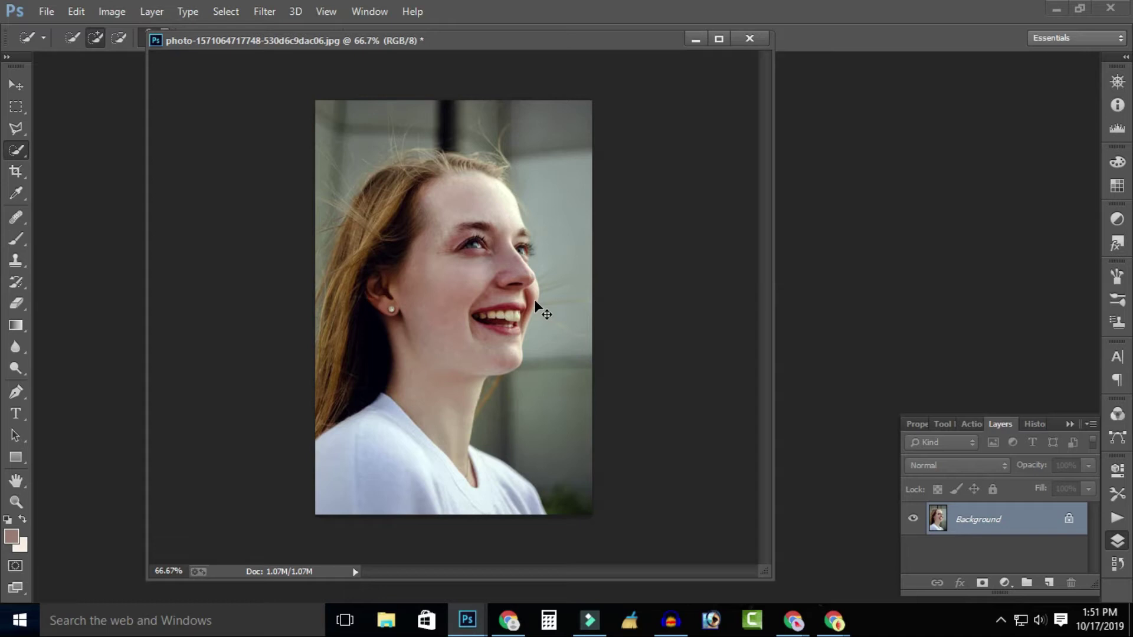
key("ctrl+m")
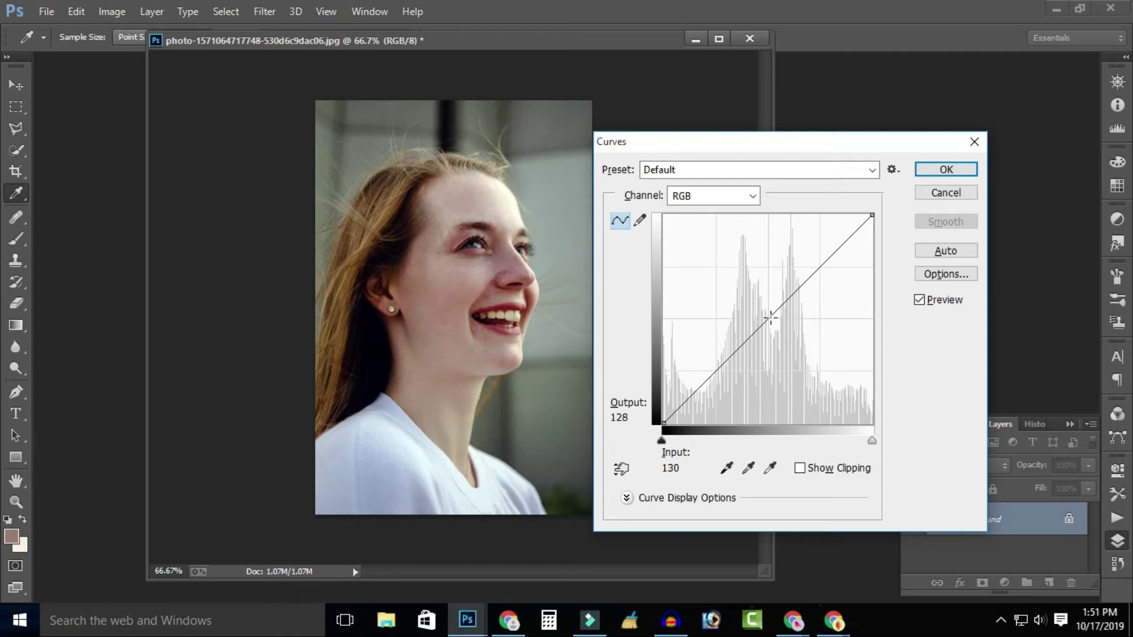
left_click(769, 316)
left_click_drag(769, 316, 758, 315)
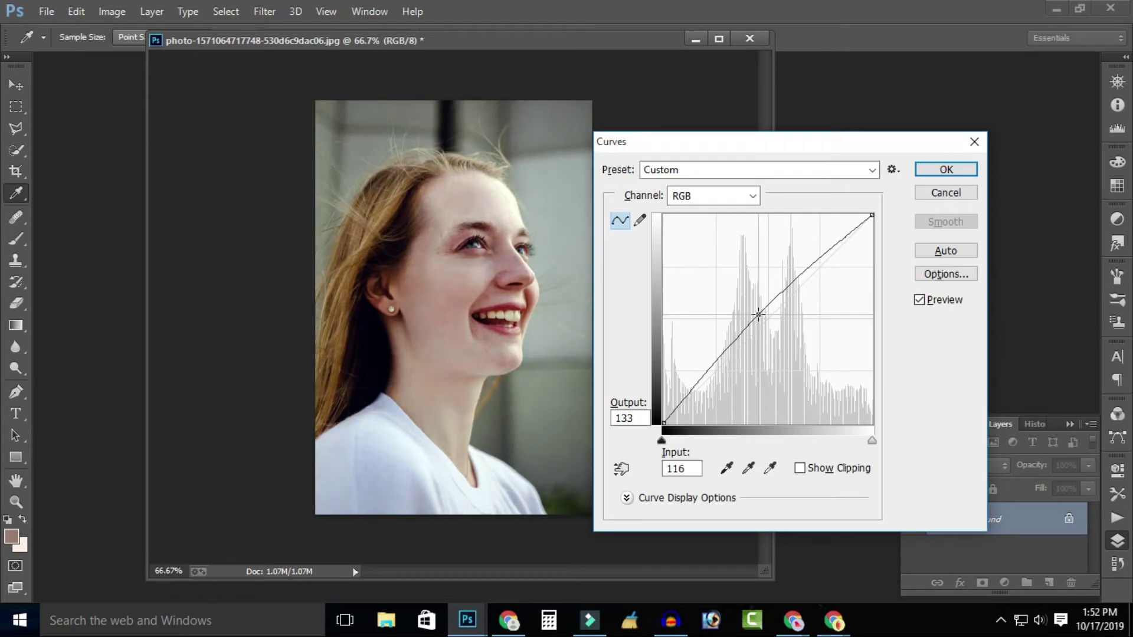
left_click(945, 169)
key("w")
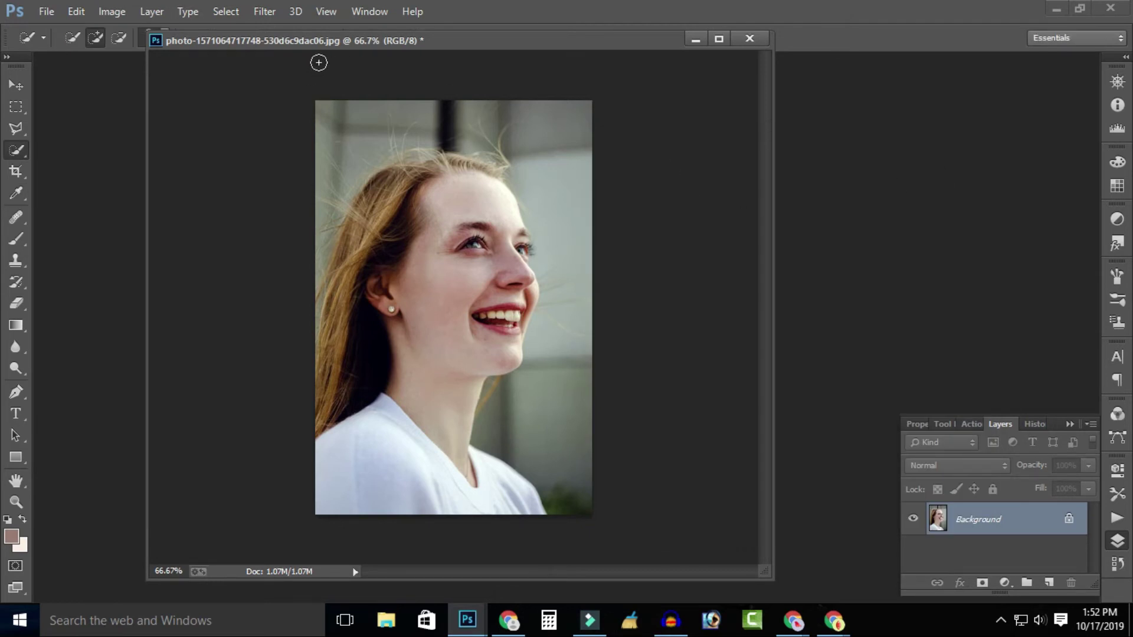
left_click(258, 12)
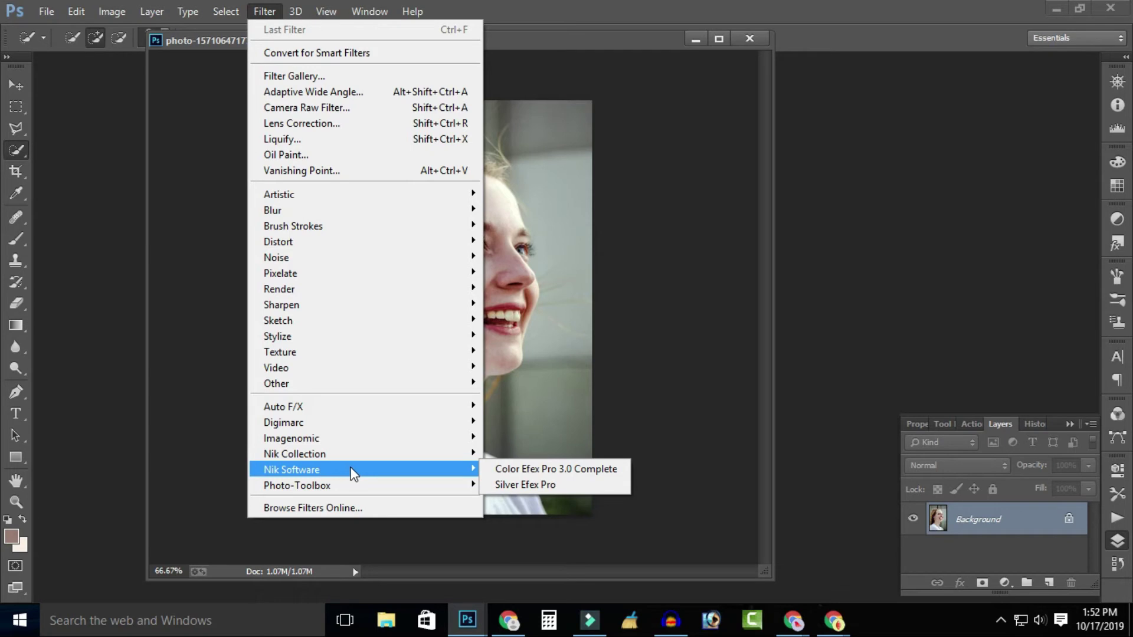
mouse_move(297, 485)
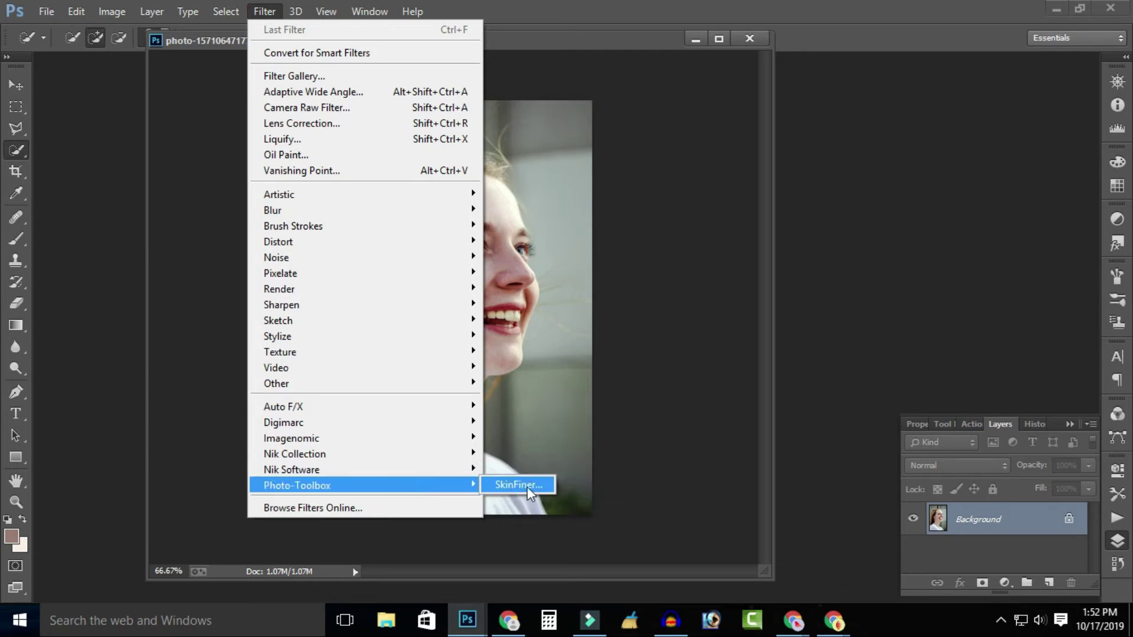
Run Photo-Toolbox SkinFiner at 1:1 preview with Fine -11, Amount 71, Balance -30.
left_click(528, 487)
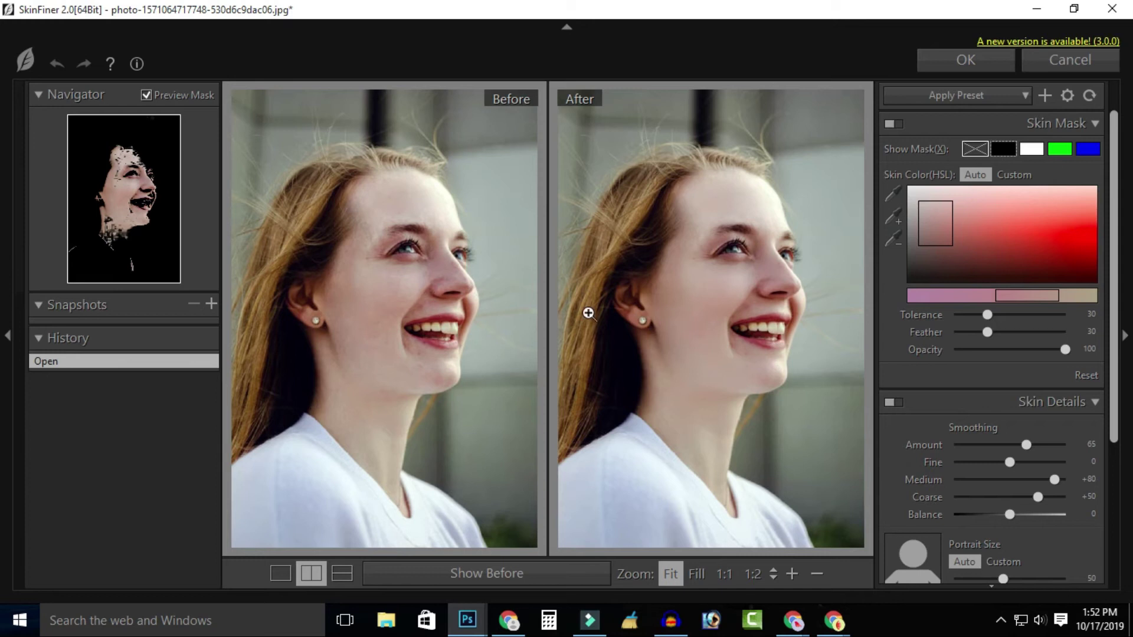
left_click(725, 304)
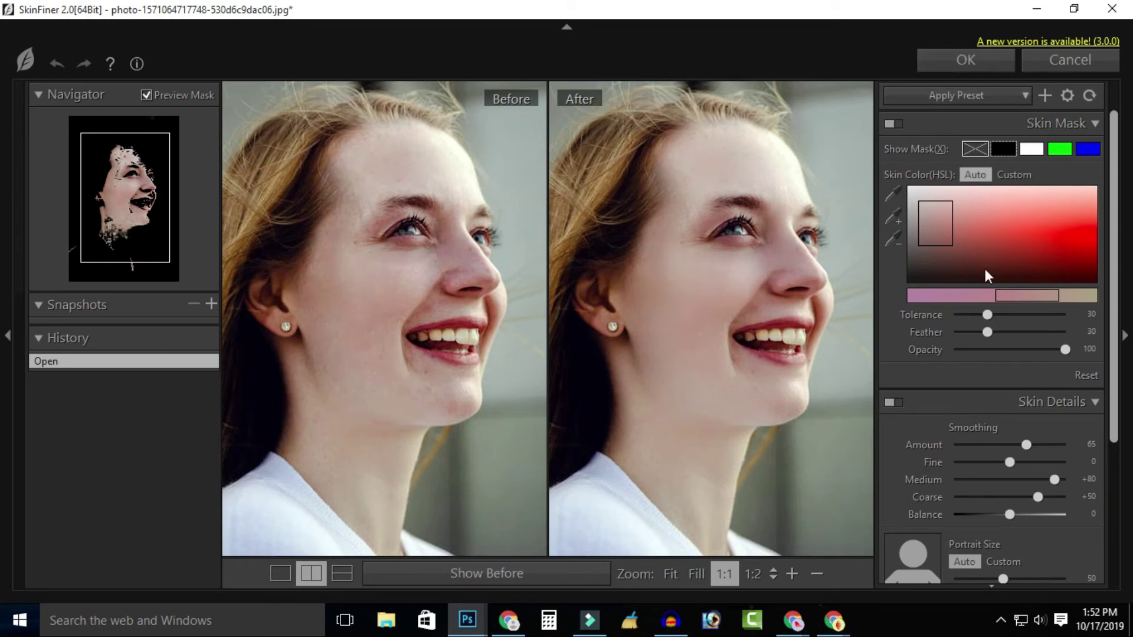
left_click_drag(1007, 458, 1001, 459)
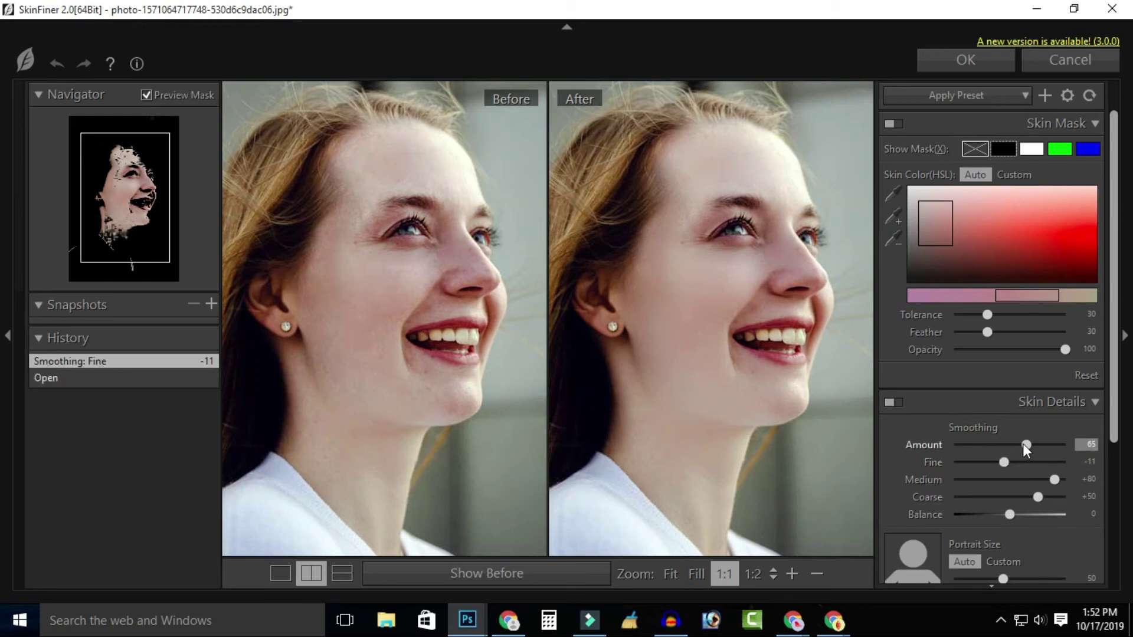
left_click(1030, 444)
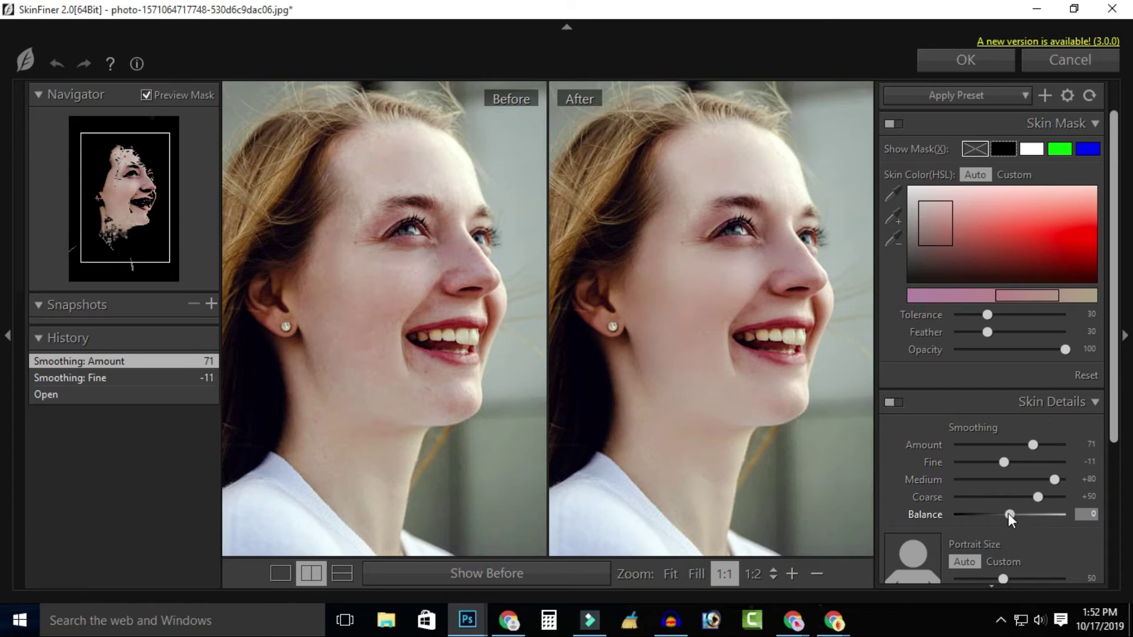
left_click_drag(1007, 514, 991, 513)
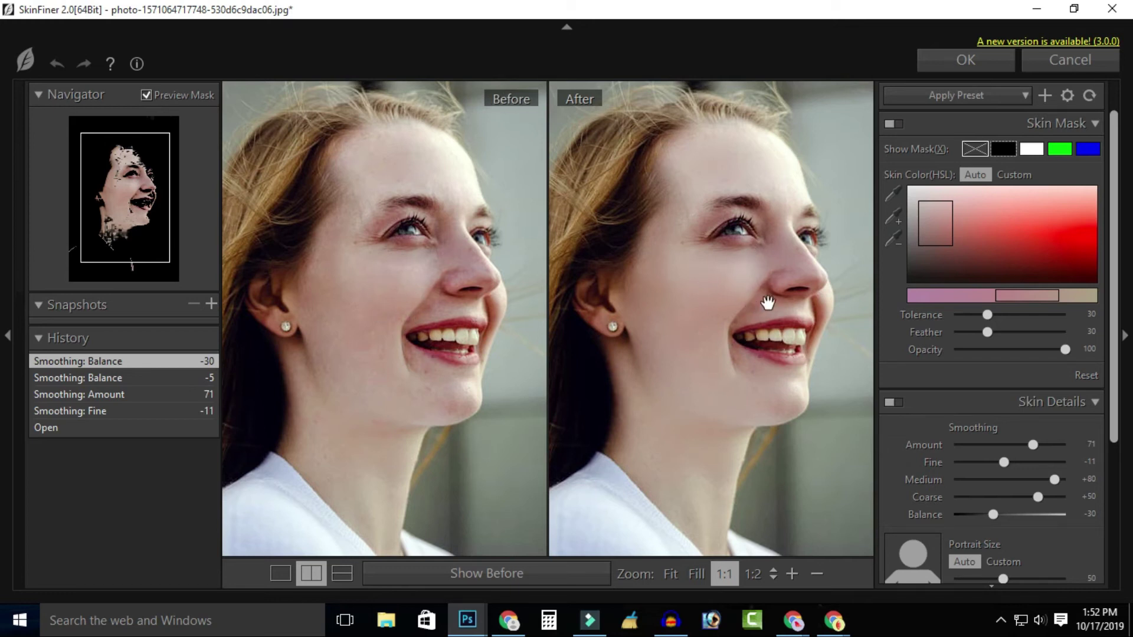
left_click(965, 61)
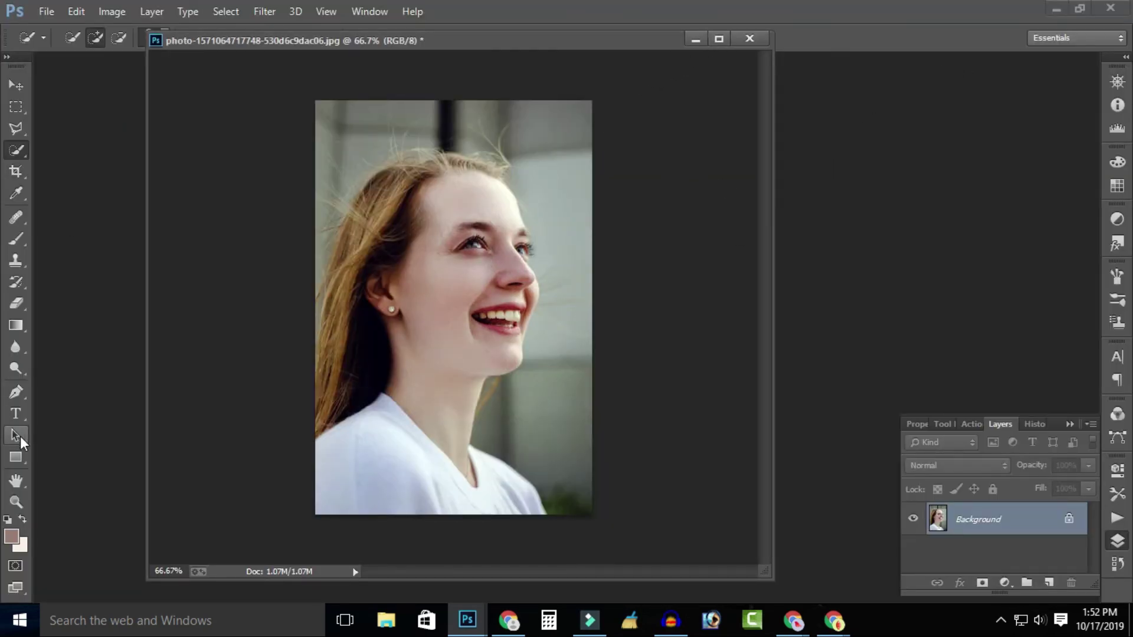
left_click(16, 502)
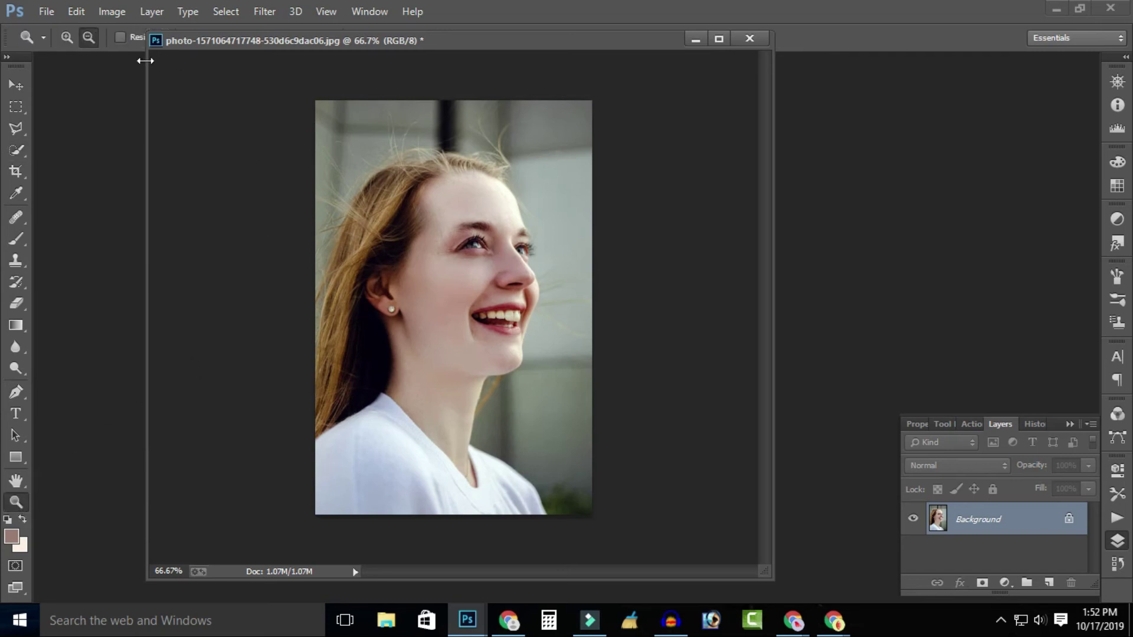
left_click(413, 286)
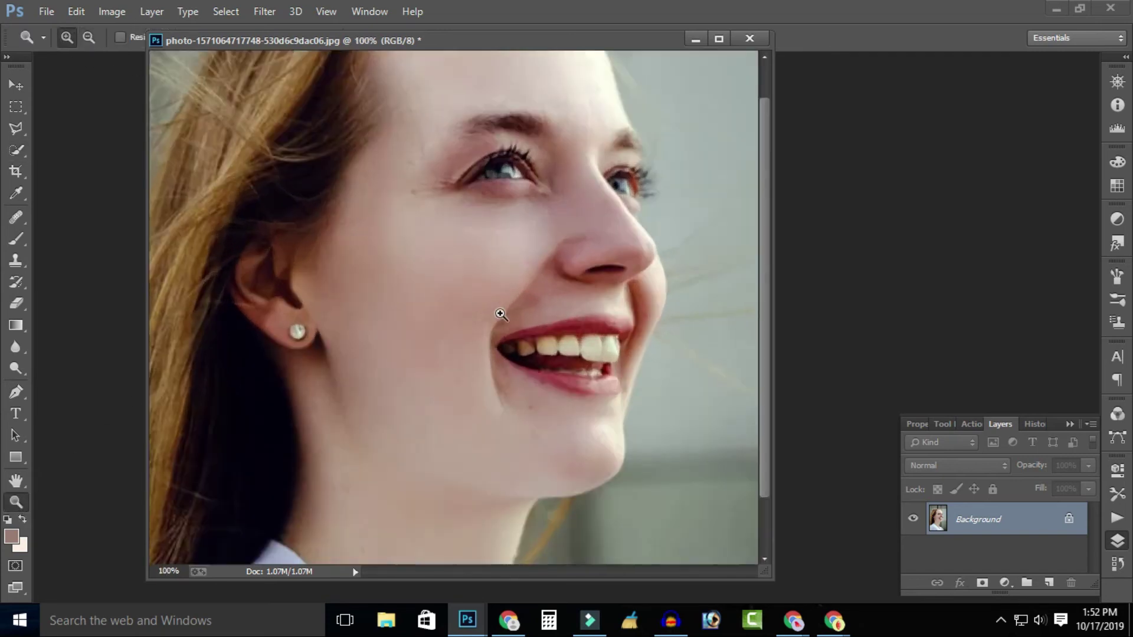
left_click(501, 314)
scroll(590, 320, "up", 1)
scroll(590, 321, "down", 1)
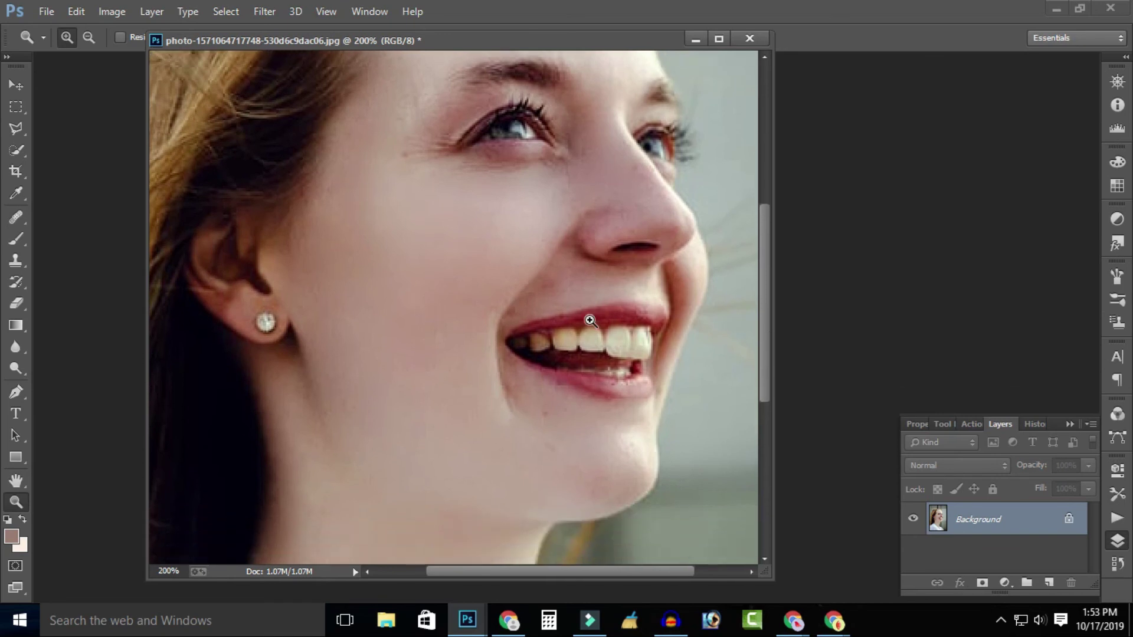
scroll(590, 320, "down", 2)
scroll(581, 320, "up", 2)
scroll(582, 321, "up", 3)
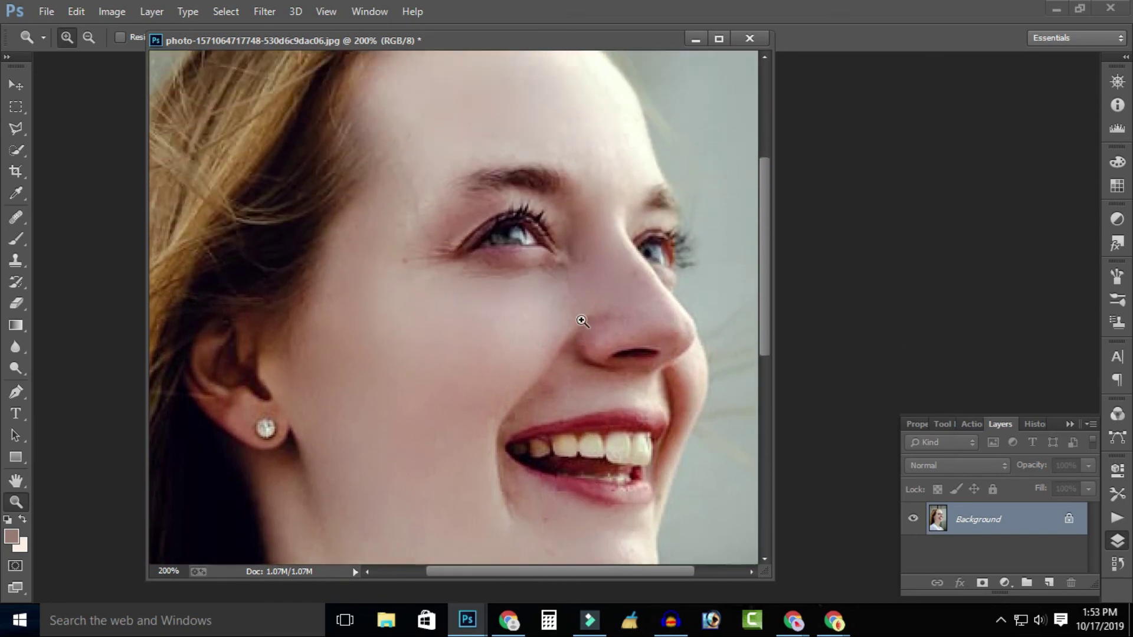
scroll(582, 320, "up", 2)
scroll(582, 320, "up", 1)
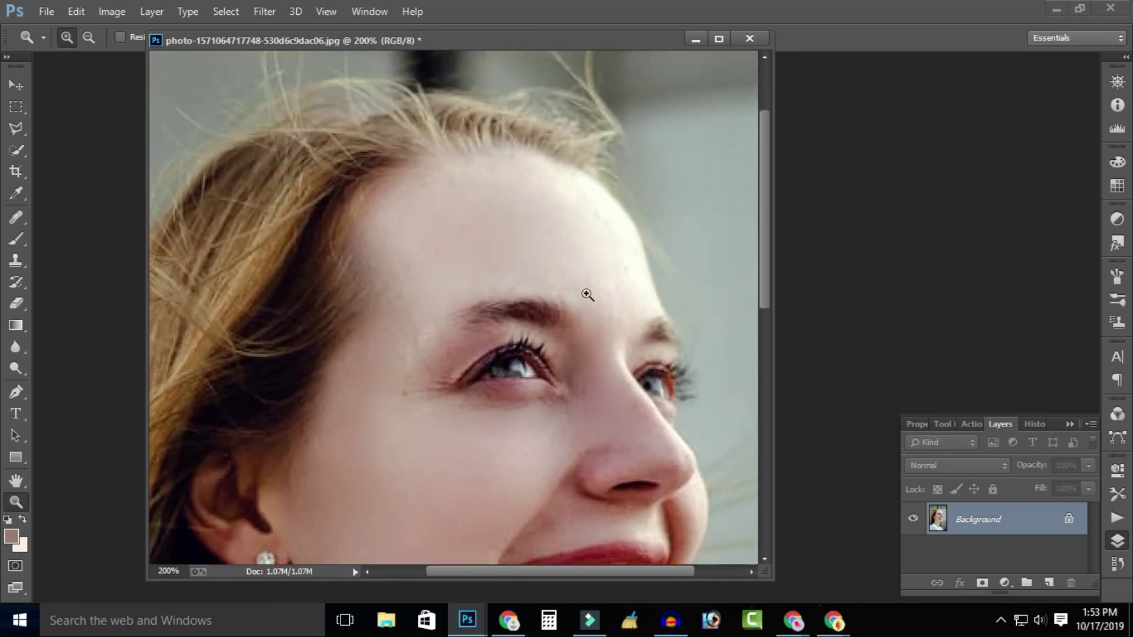
scroll(587, 294, "down", 1)
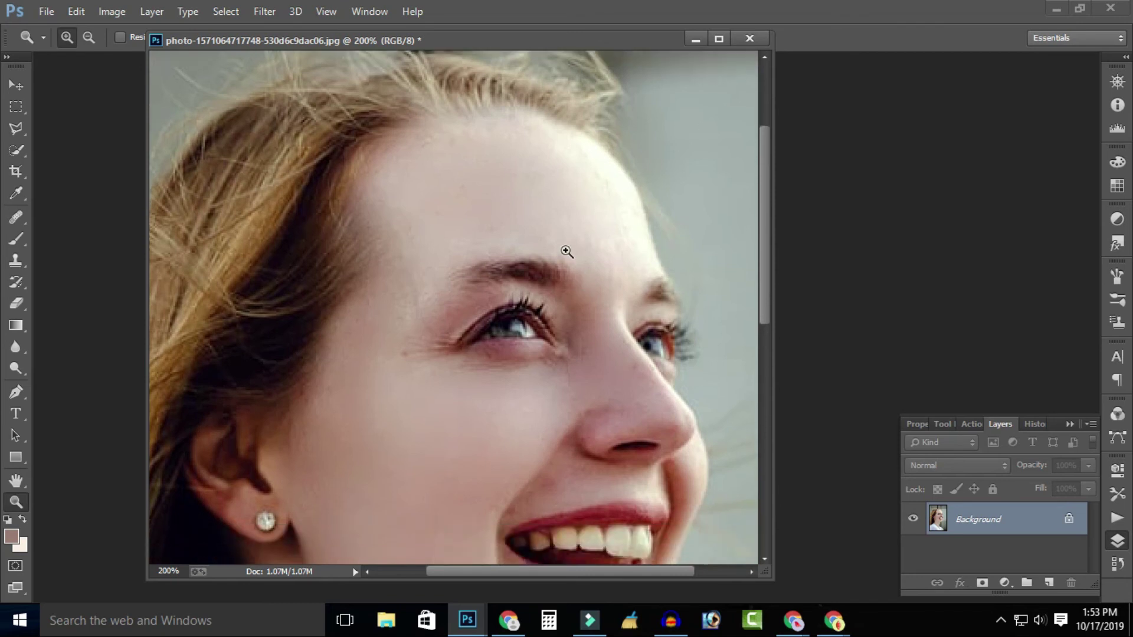
left_click(88, 37)
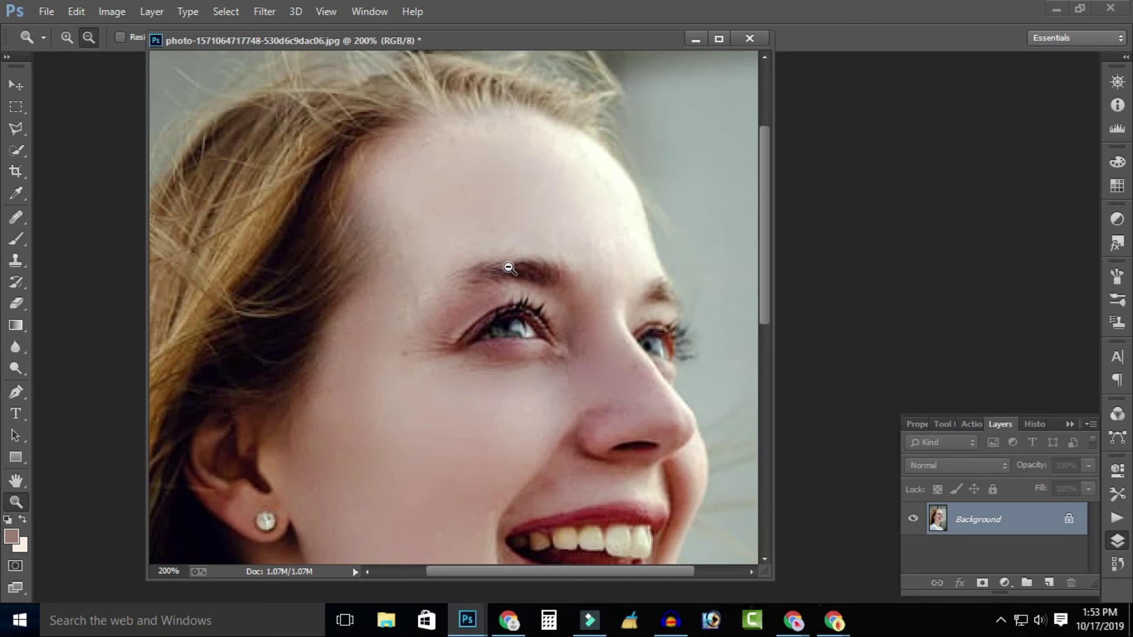
left_click(517, 310)
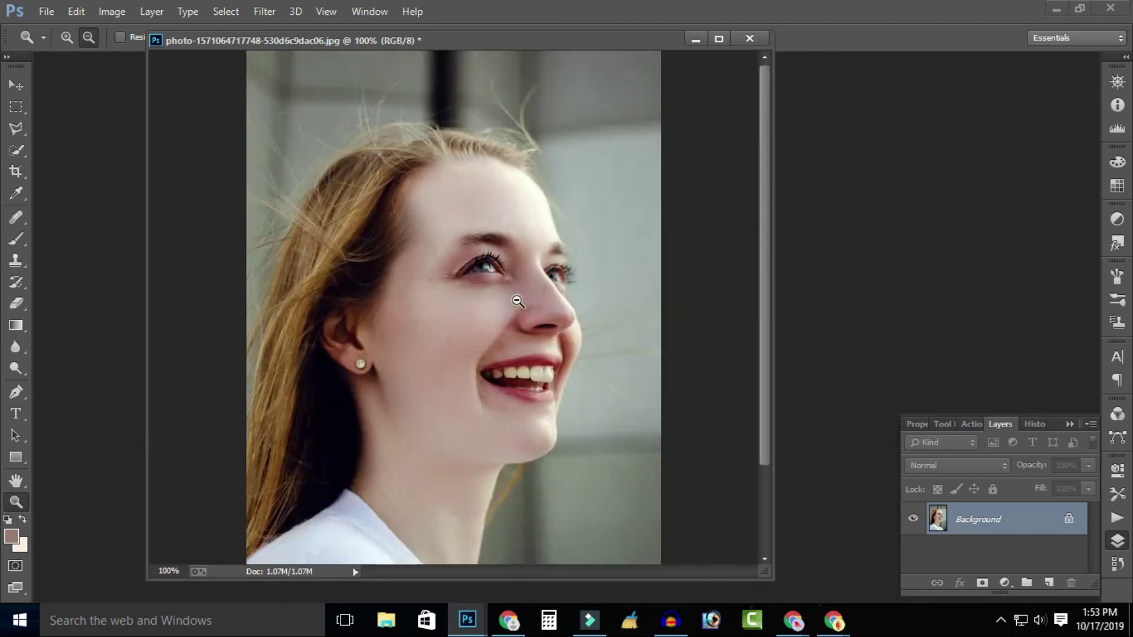